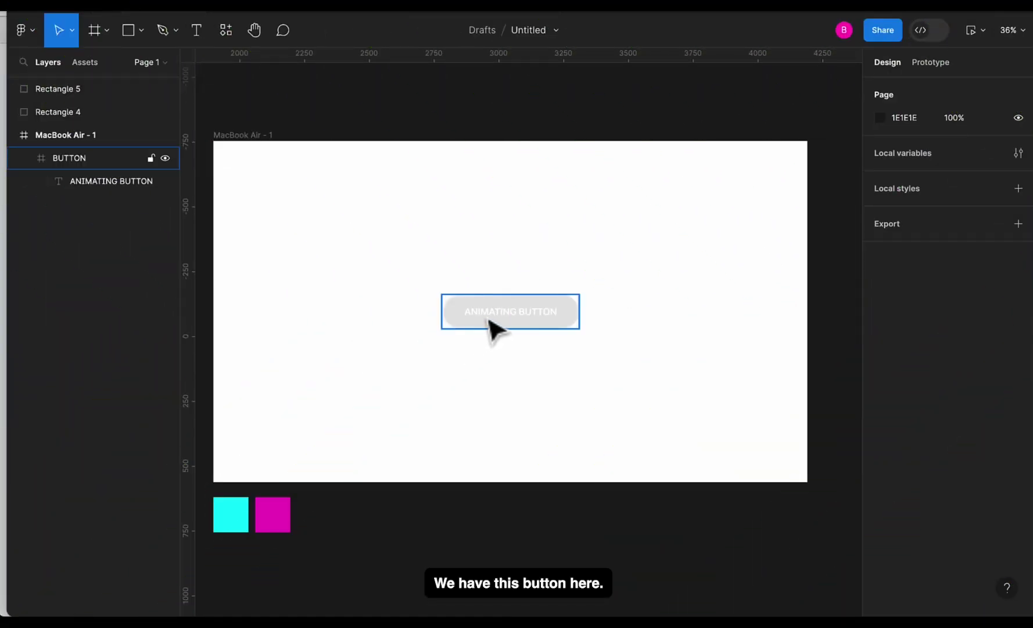
- Inspect the BUTTON frame and its ANIMATING BUTTON text layer
left_click(489, 319)
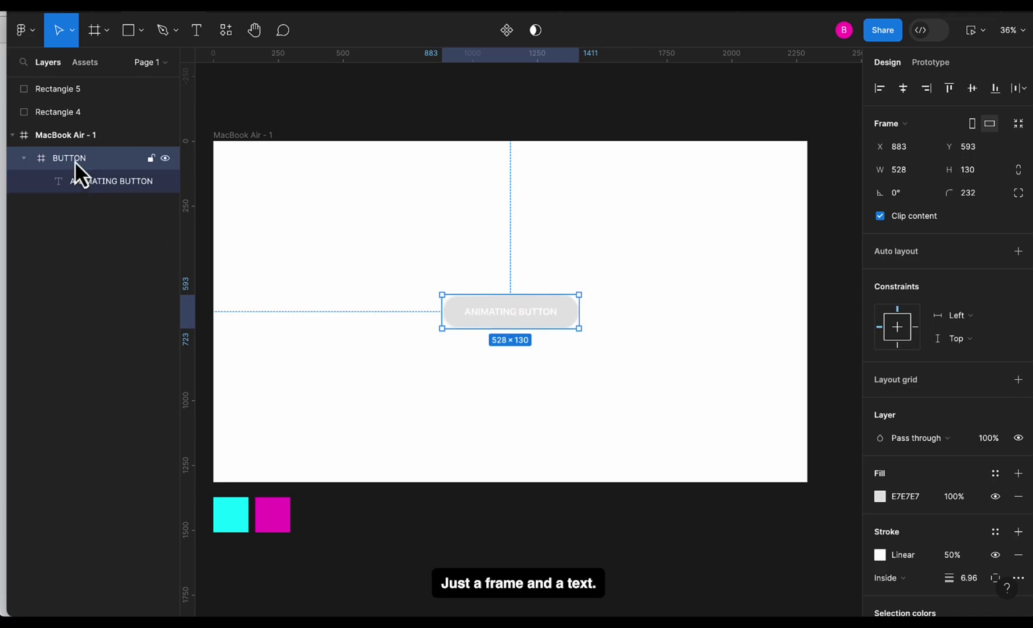
left_click(99, 182)
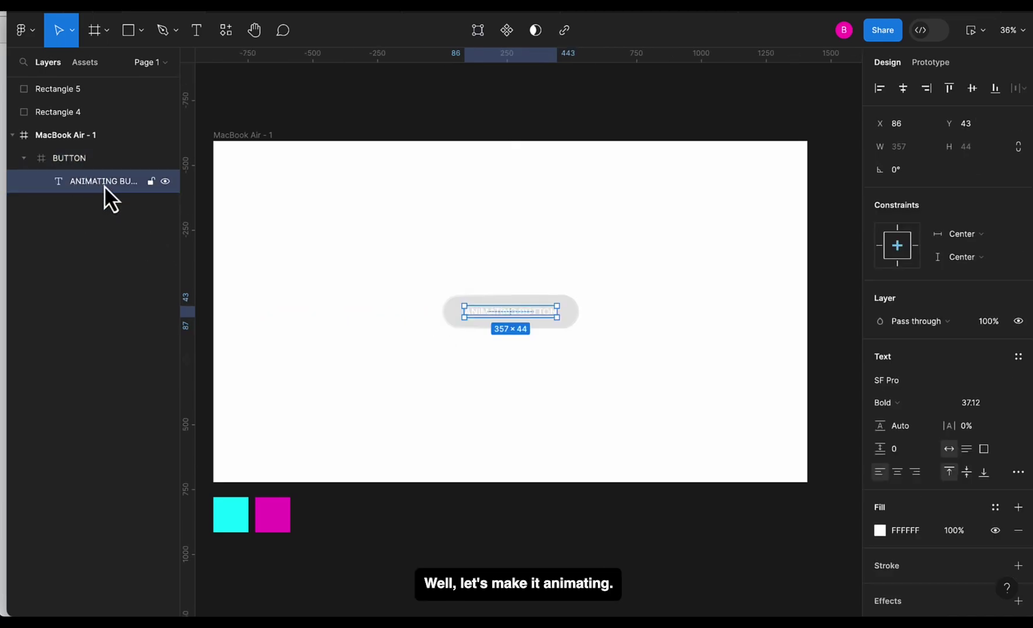
left_click(343, 343)
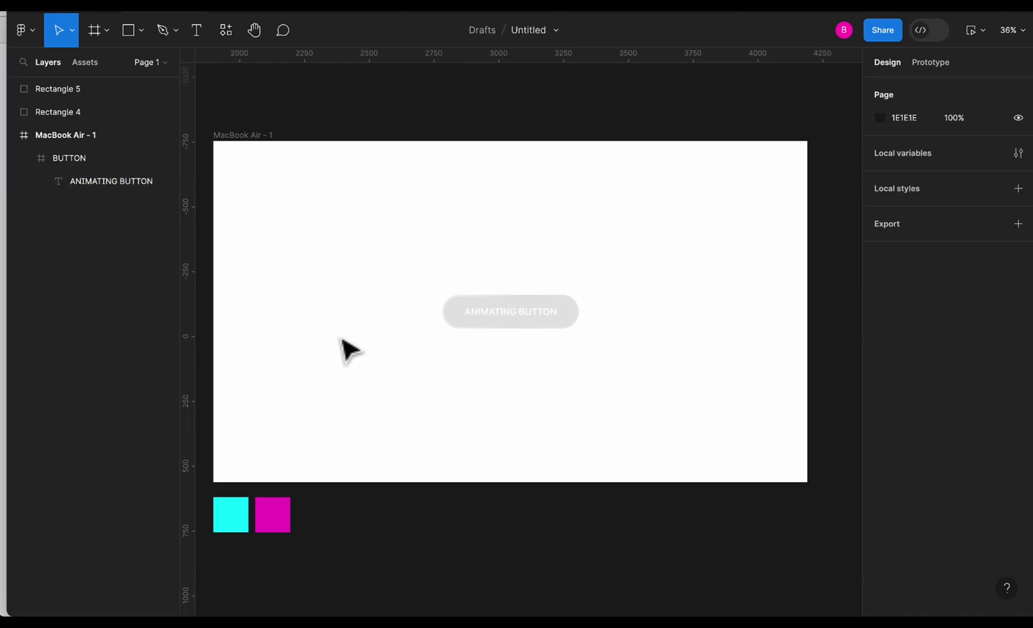
left_click(459, 326)
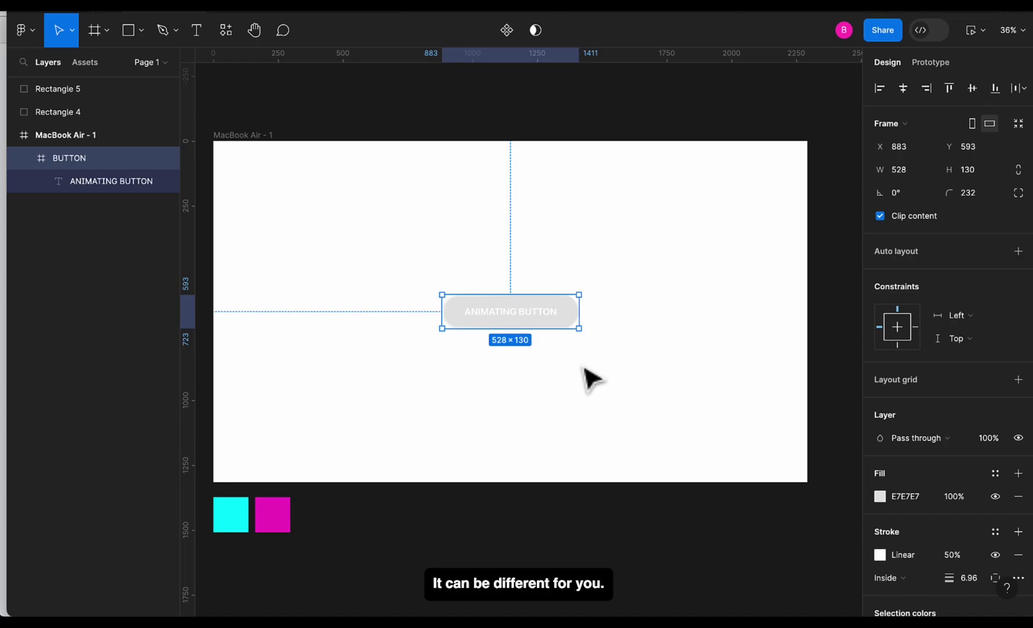
- Draw a new rectangle sized 528 × 130
left_click(584, 368)
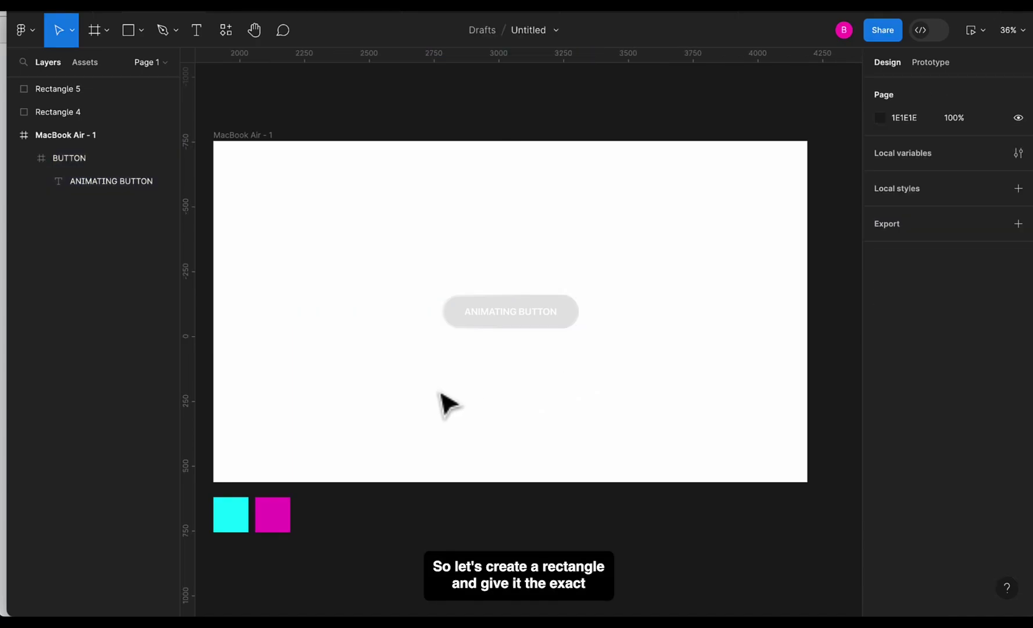
key("r")
left_click_drag(438, 373, 563, 393)
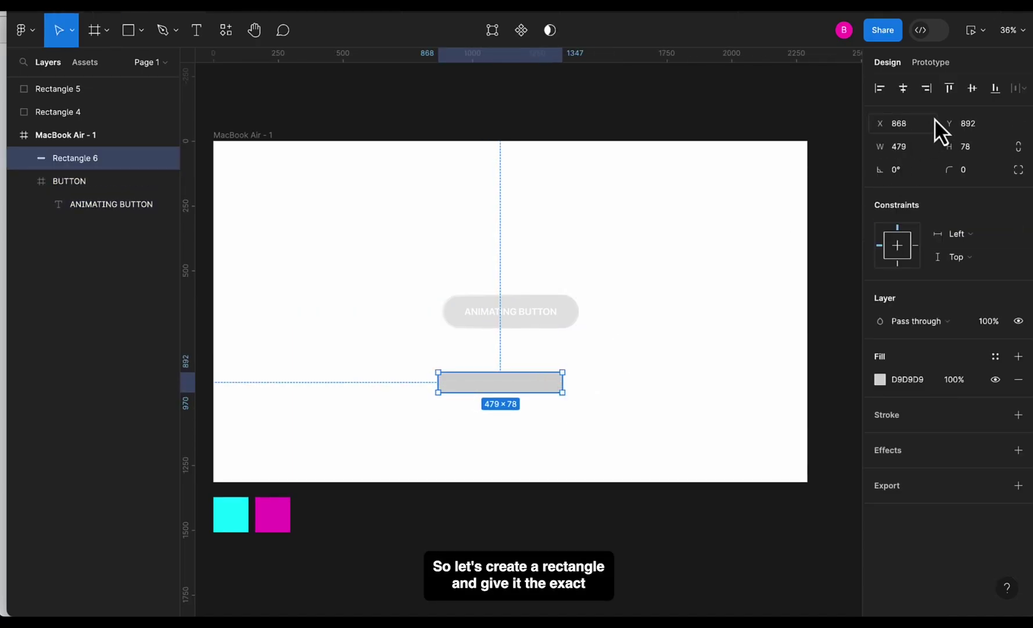
left_click(907, 147)
type("528")
key("Tab")
key("Return")
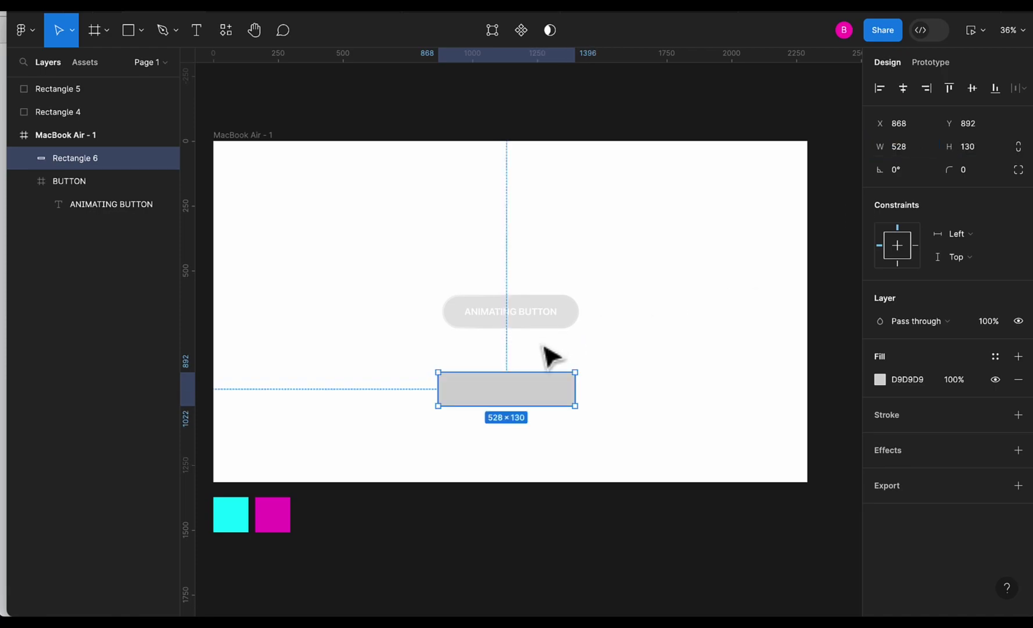
- Move the rectangle below the MacBook Air frame
left_click(545, 356)
left_click_drag(505, 396, 466, 547)
scroll(468, 547, "up", 3)
scroll(468, 547, "left", 2)
scroll(465, 537, "down", 2)
scroll(465, 537, "left", 2)
- Check the cyan and pink swatch colours, then select Rectangle 6
left_click(263, 404)
left_click(307, 408)
left_click(462, 433)
left_click(500, 435)
- Give Rectangle 6 a linear gradient with stops eyedropped from cyan 0DF3FD and pink F10CC7
left_click(880, 286)
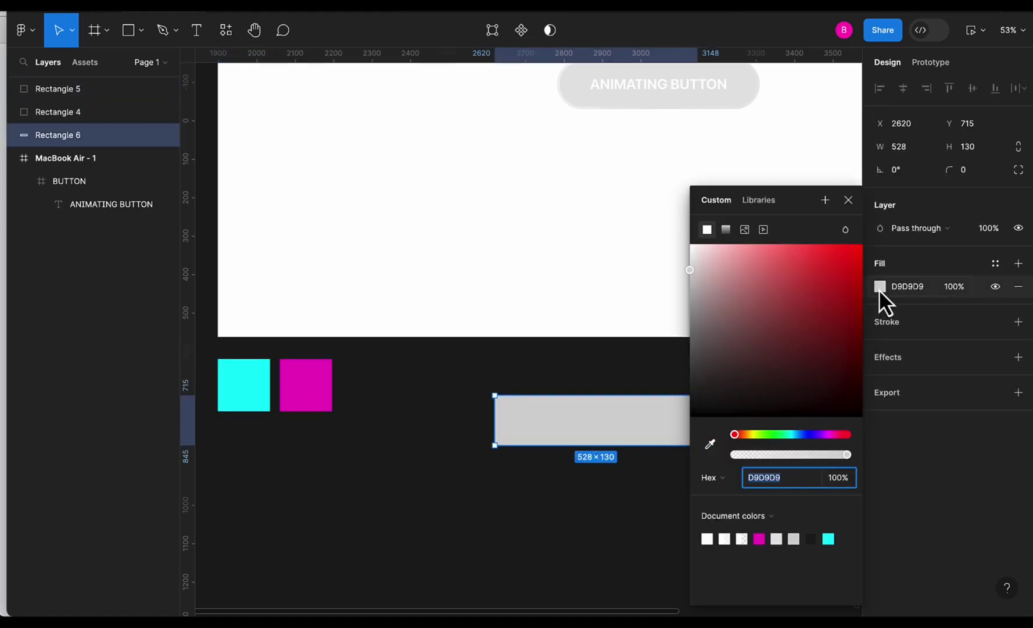
left_click(725, 233)
left_click(709, 214)
left_click(709, 444)
left_click(241, 392)
left_click(846, 210)
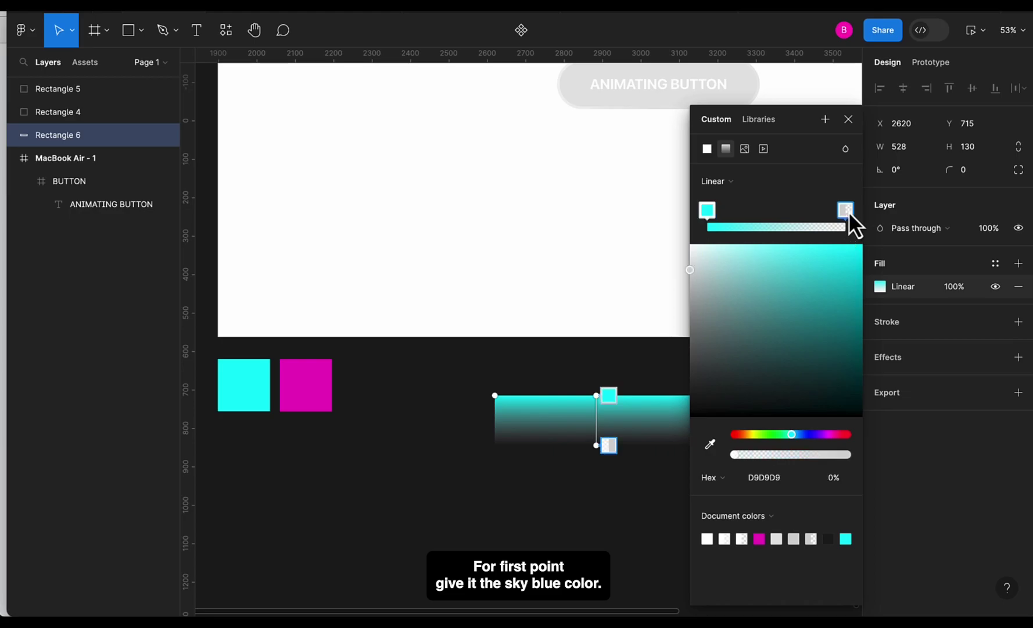
left_click(702, 447)
left_click(320, 386)
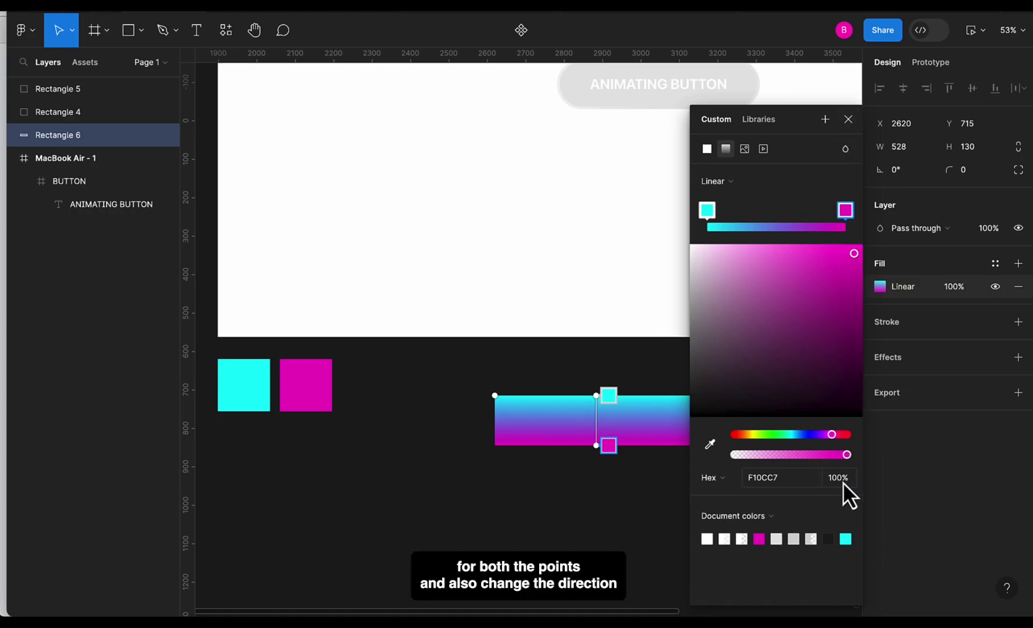
- Lay the gradient horizontally, cyan at the left edge and pink past the right
scroll(810, 509, "up", 2)
left_click(707, 210)
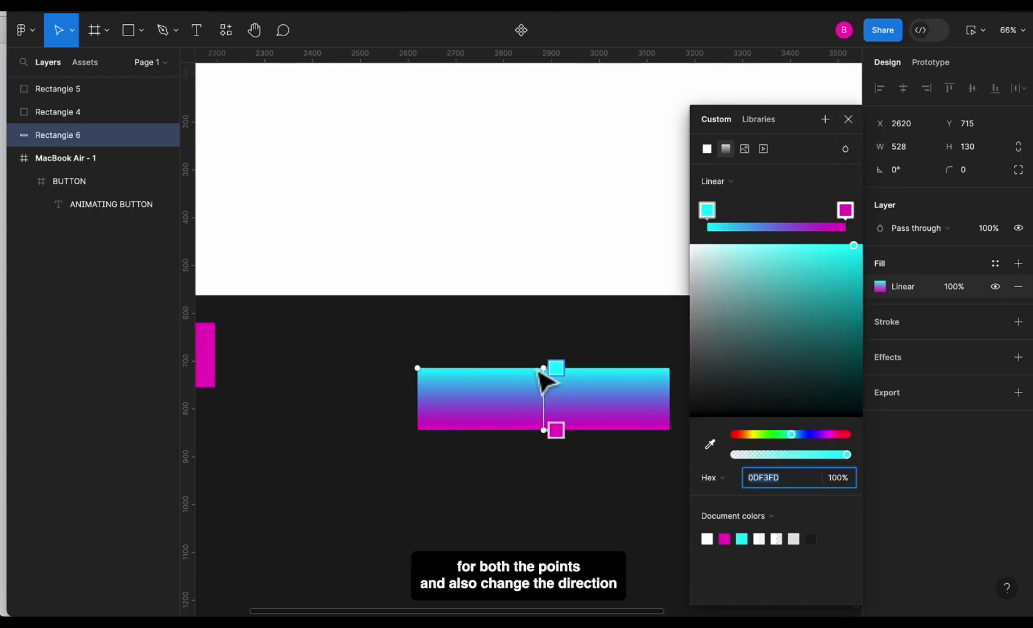
left_click_drag(541, 367, 405, 399)
left_click_drag(546, 433, 684, 408)
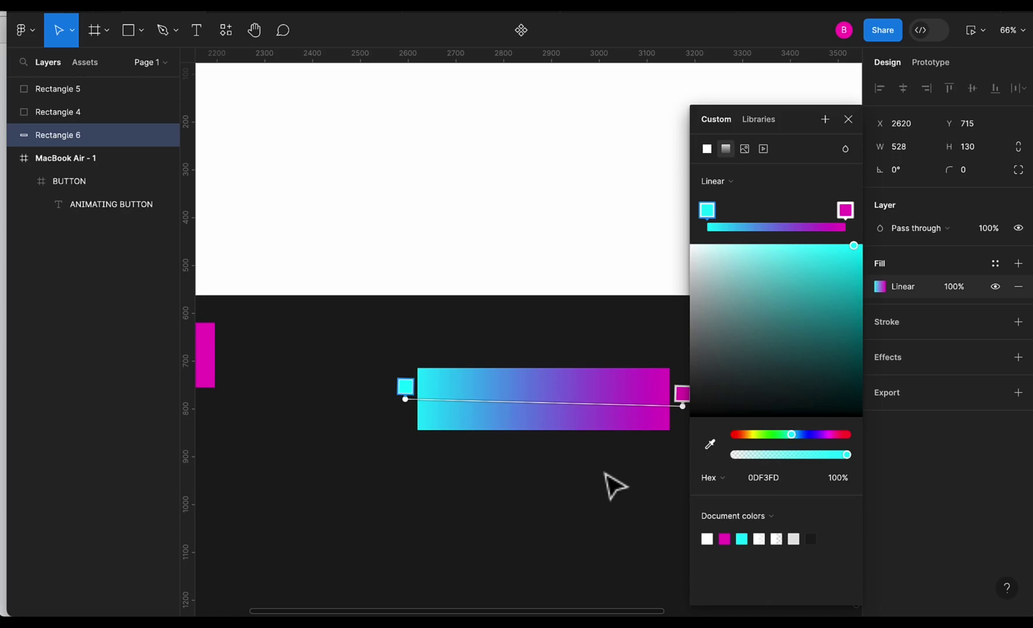
scroll(616, 477, "right", 3)
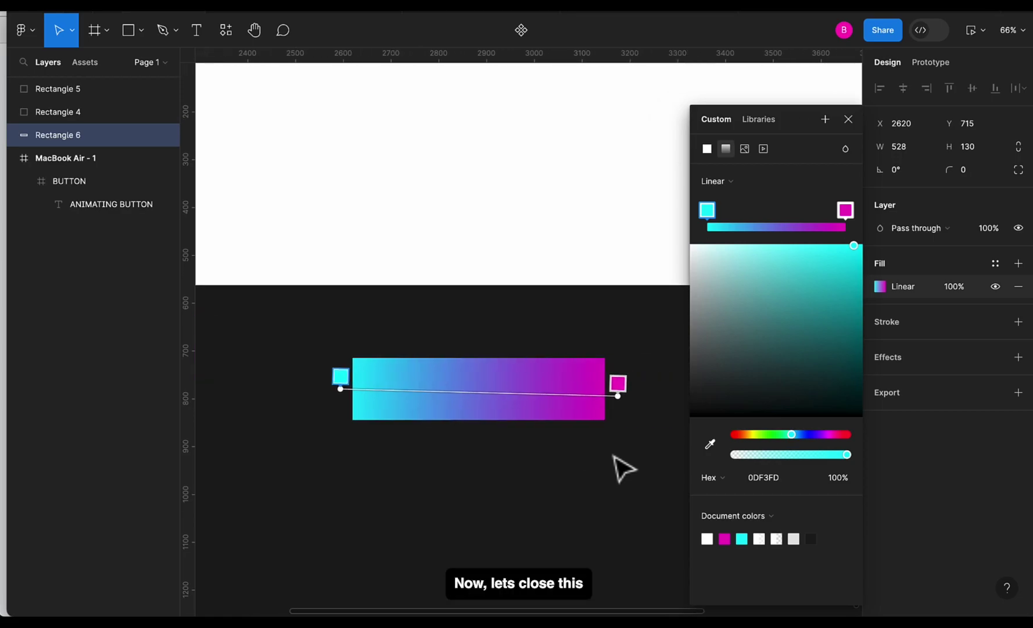
- Turn the gradient rectangle into a component
left_click(848, 119)
left_click(734, 360)
left_click(551, 402)
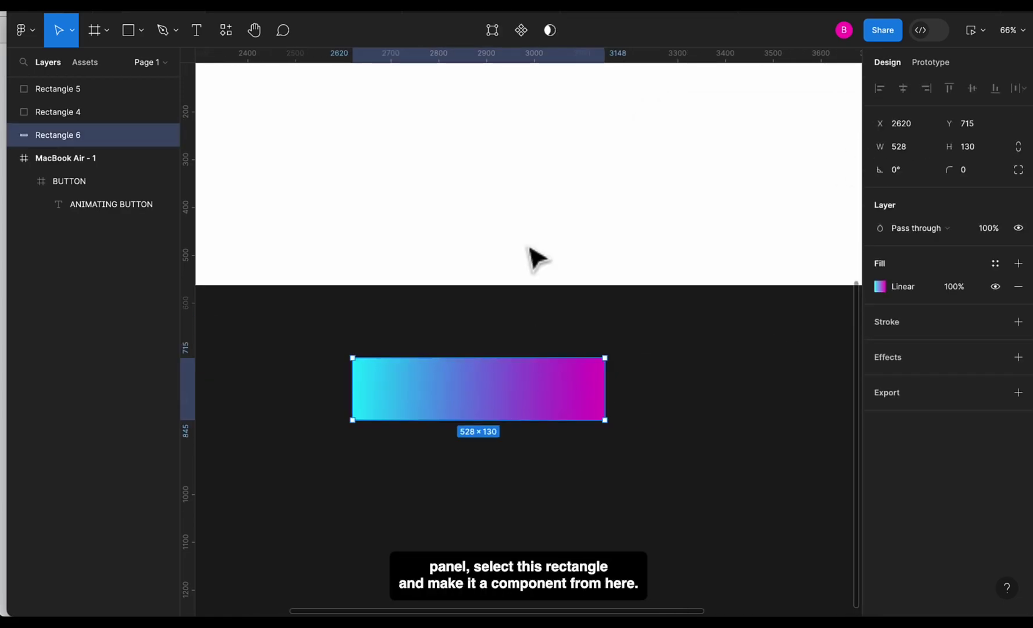
left_click(523, 39)
scroll(459, 425, "down", 3)
scroll(459, 426, "left", 1)
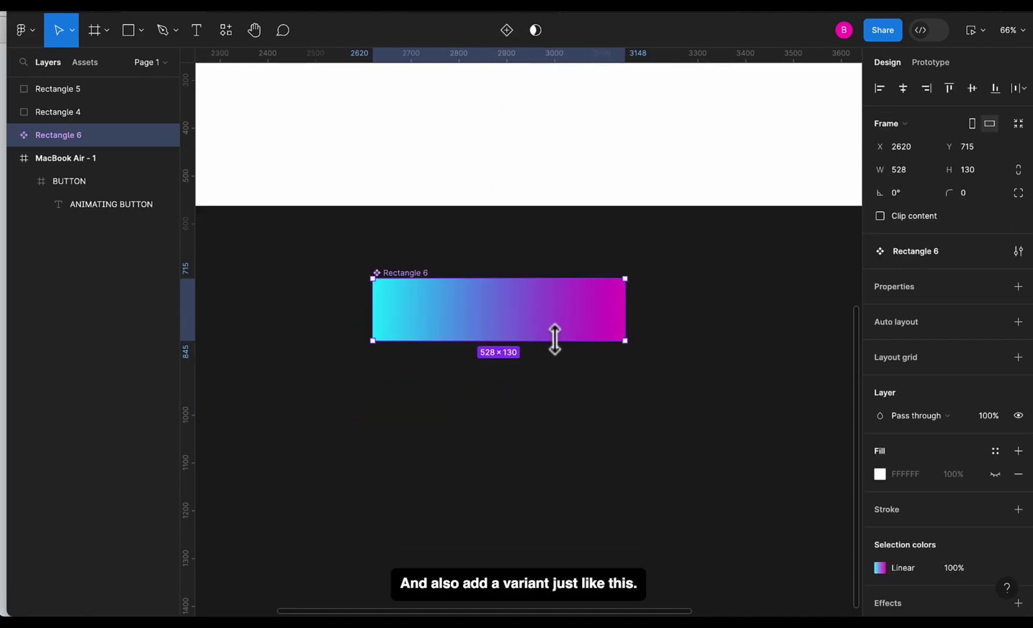
- Add Variant2 and rotate its gradient vertically, cyan at top and pink at bottom
left_click(506, 31)
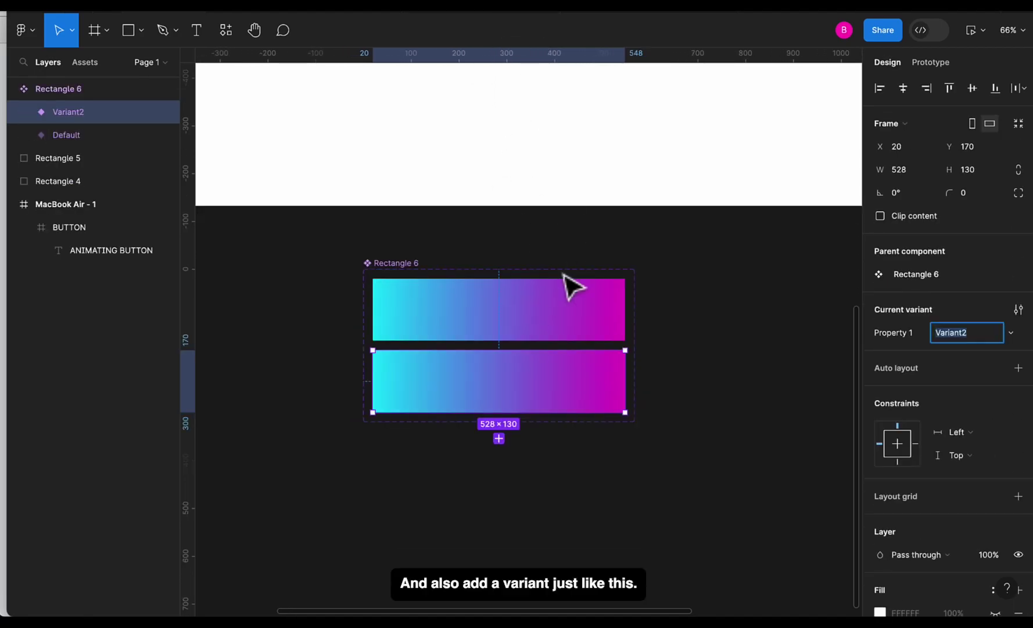
left_click(773, 462)
double_click(590, 410)
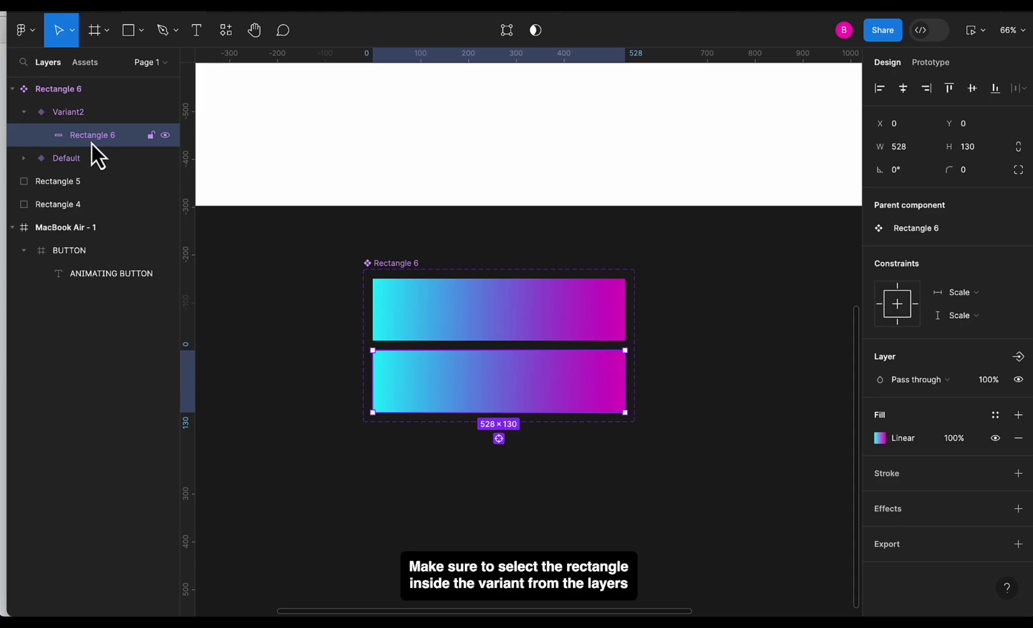
left_click(881, 437)
left_click_drag(639, 390, 488, 447)
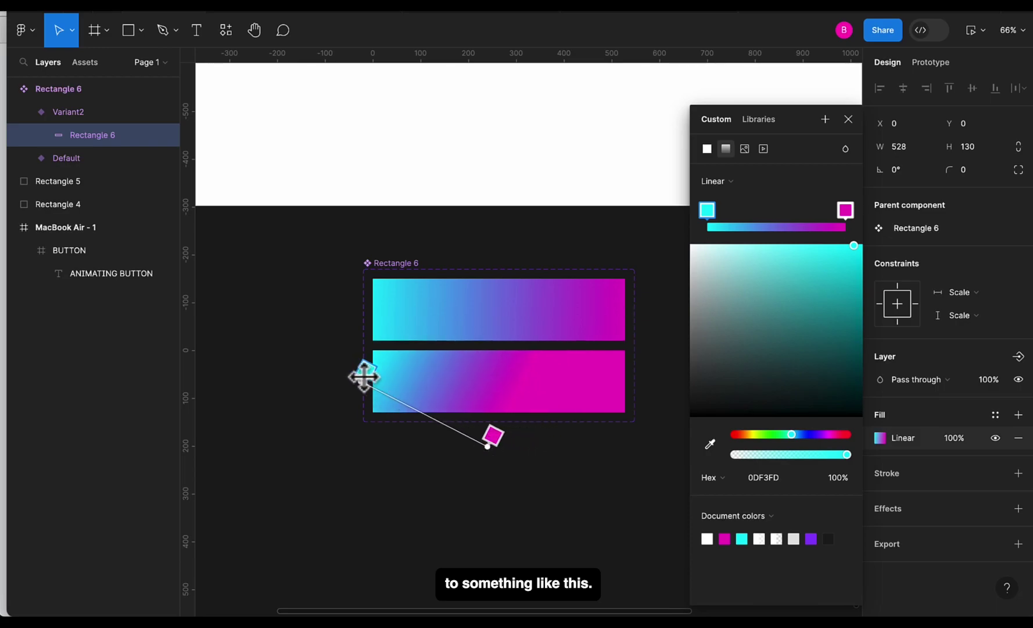
left_click_drag(359, 379, 512, 298)
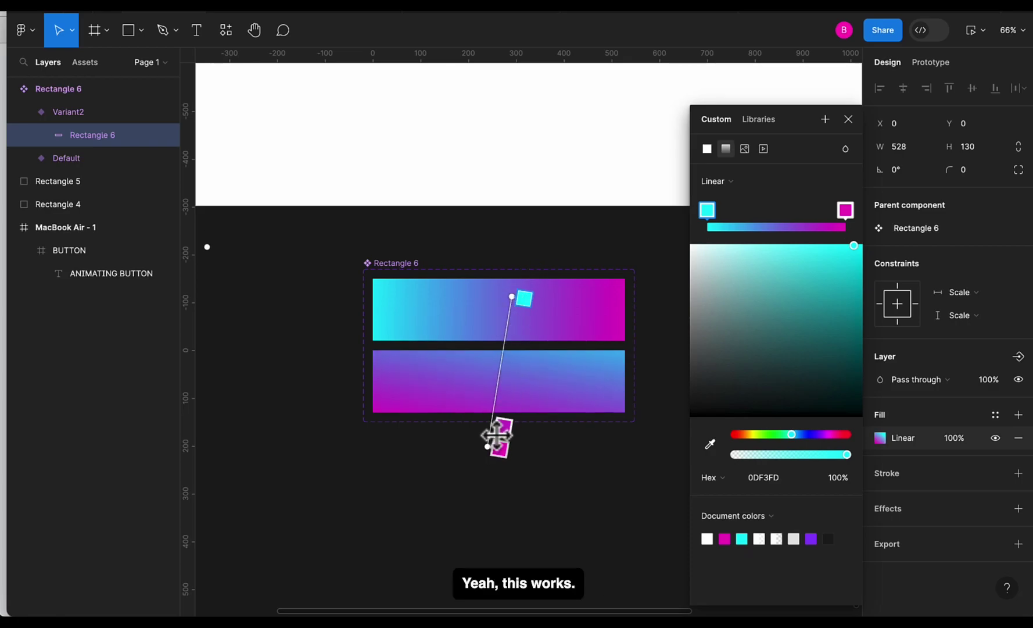
key("Escape")
scroll(583, 476, "down", 3)
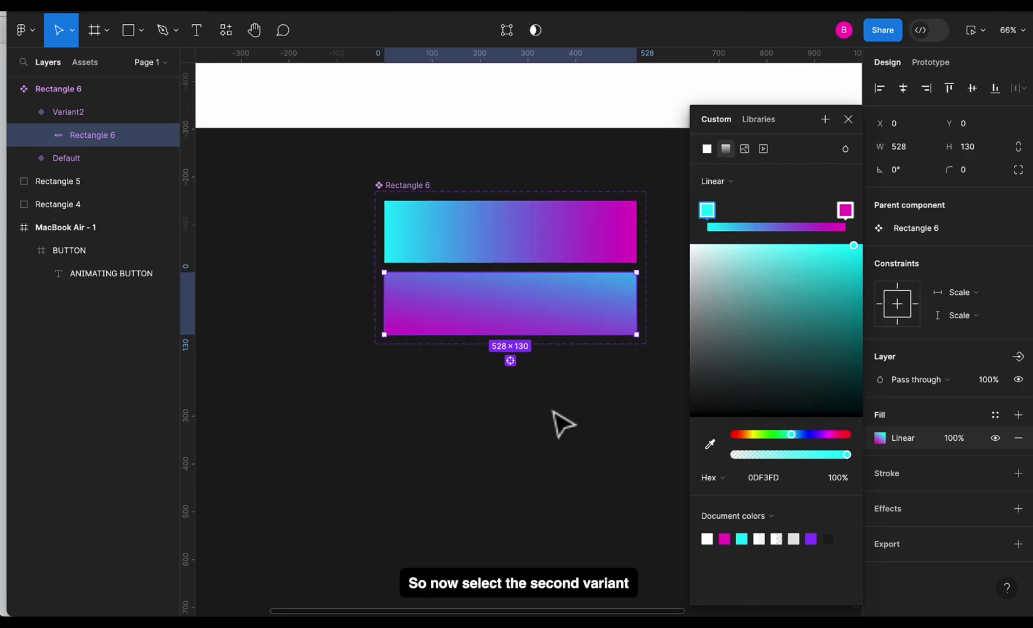
- Add a third variant, Variant3, and select its rectangle
left_click(560, 380)
left_click(537, 328)
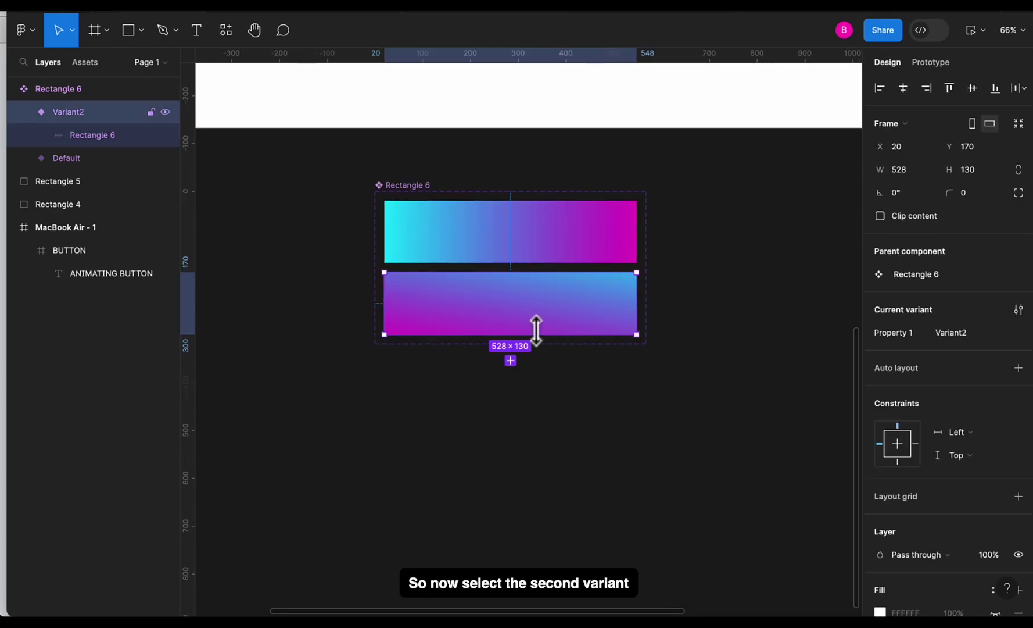
left_click(511, 361)
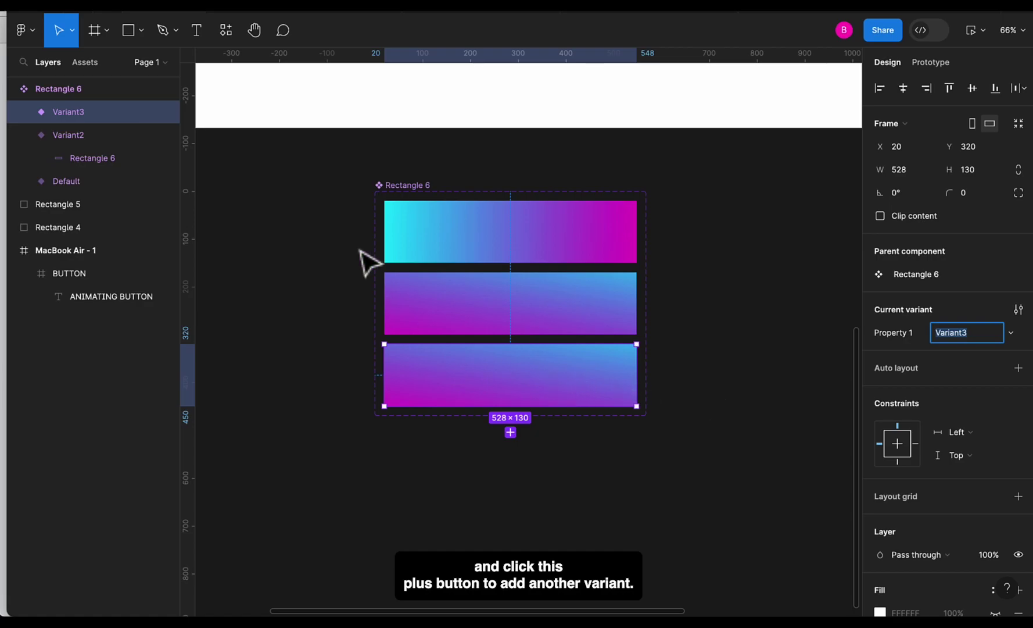
left_click(25, 113)
left_click(89, 134)
- Angle Variant3's gradient from pink at the left to cyan at the lower right
left_click(881, 440)
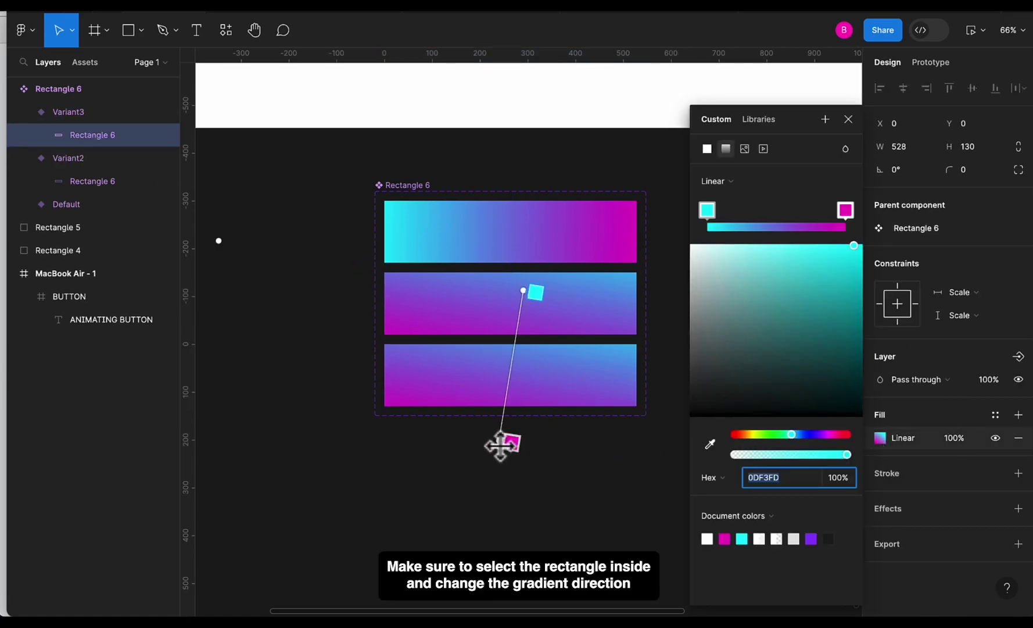
left_click_drag(476, 440, 341, 341)
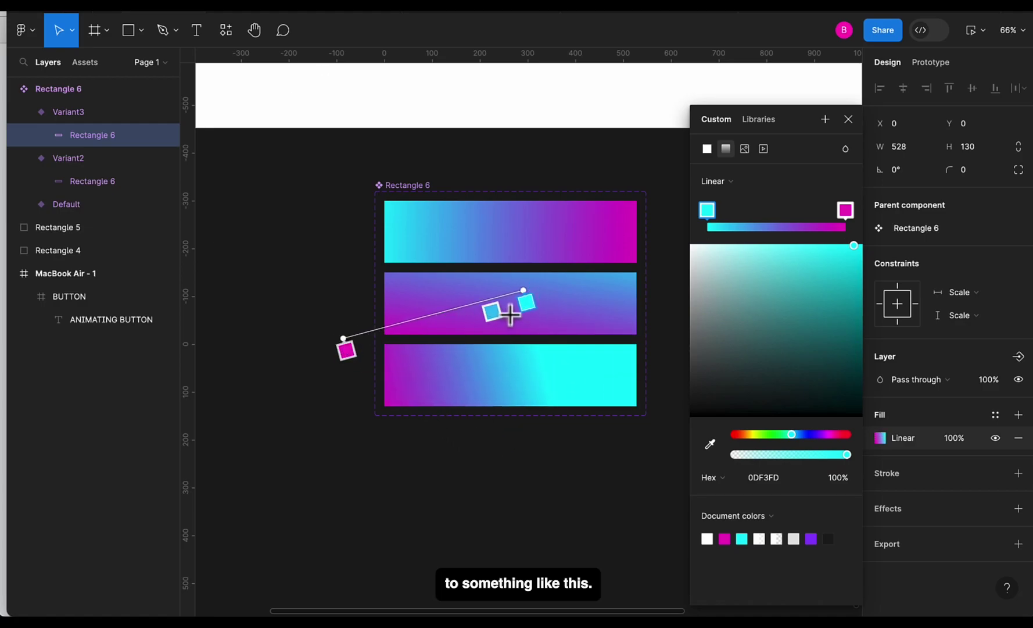
left_click_drag(527, 295, 663, 431)
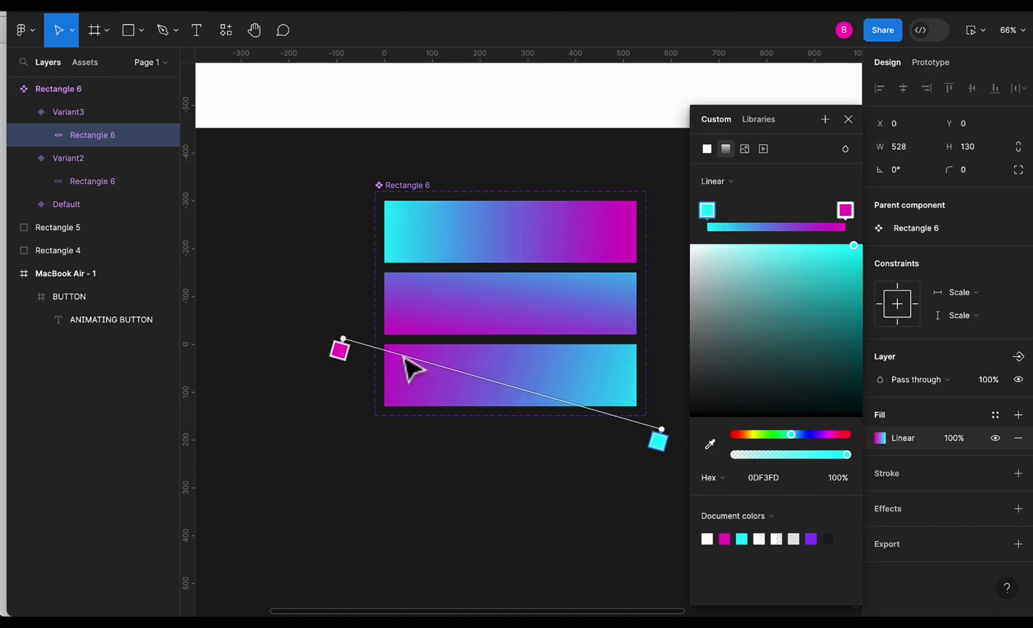
left_click_drag(343, 338, 340, 330)
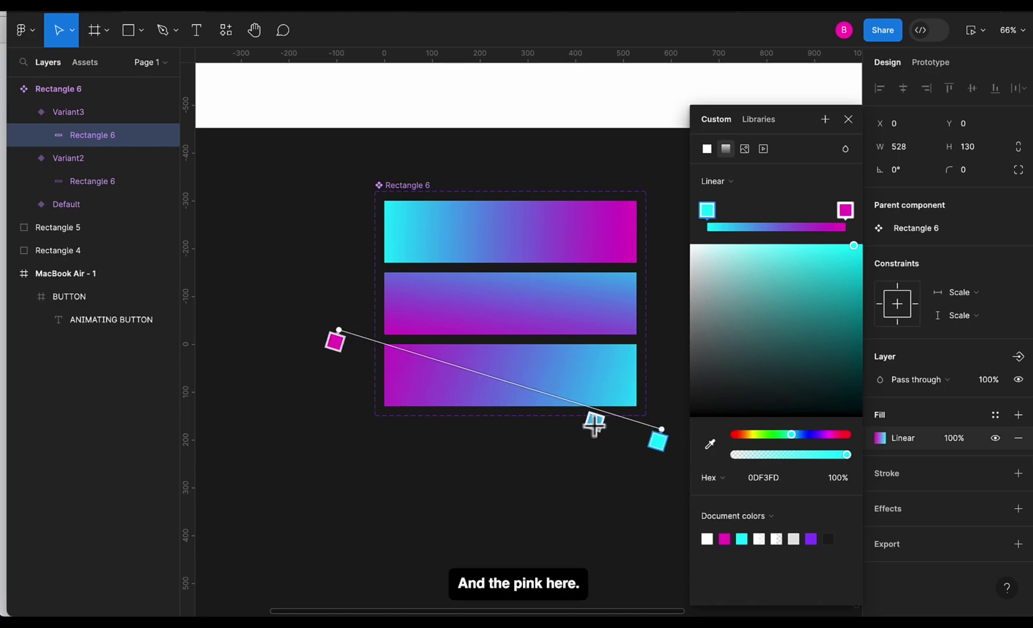
scroll(594, 423, "right", 2)
left_click_drag(643, 422, 685, 444)
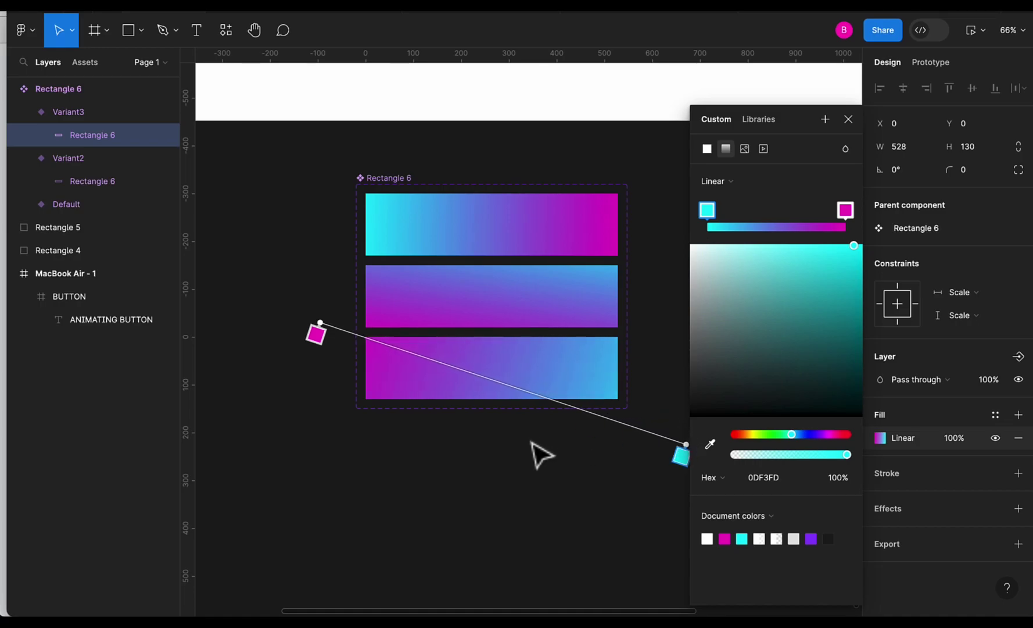
key("Escape")
- Add a fourth variant, Variant4, and select its rectangle
left_click(557, 464)
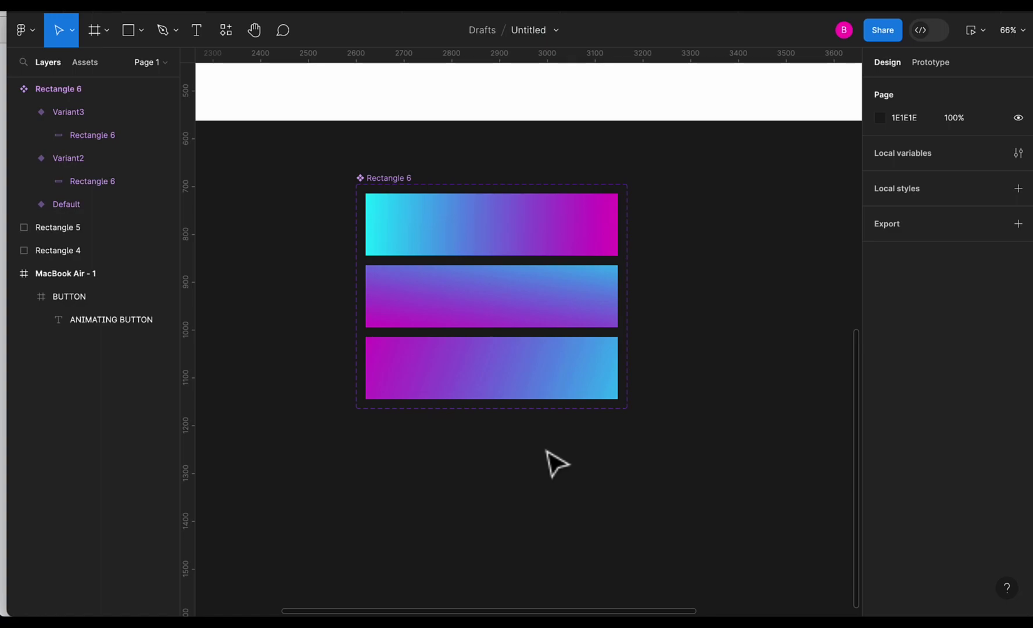
left_click(537, 395)
left_click(492, 426)
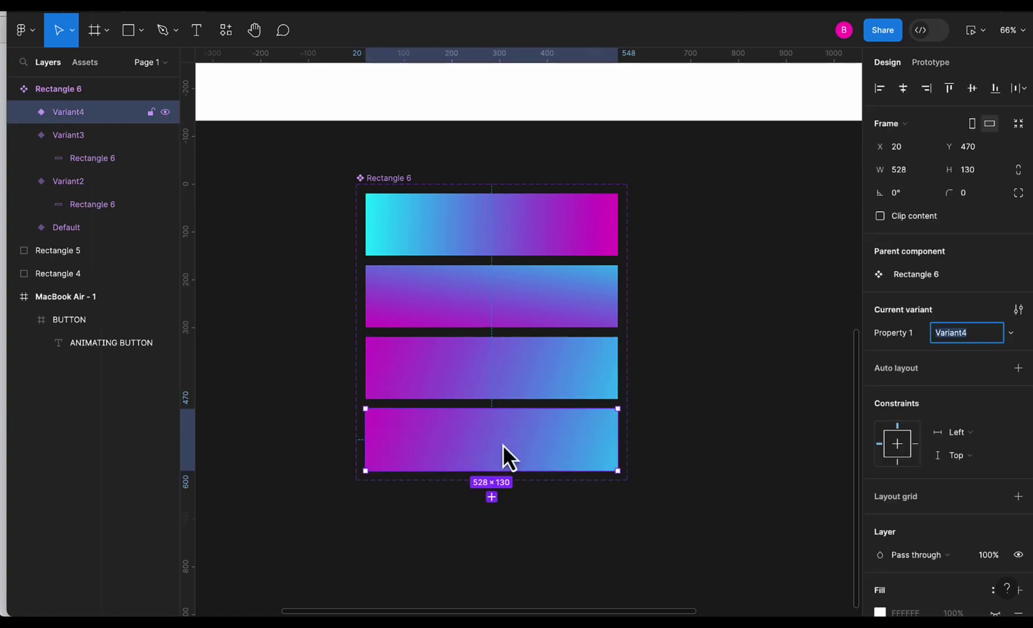
key("Return")
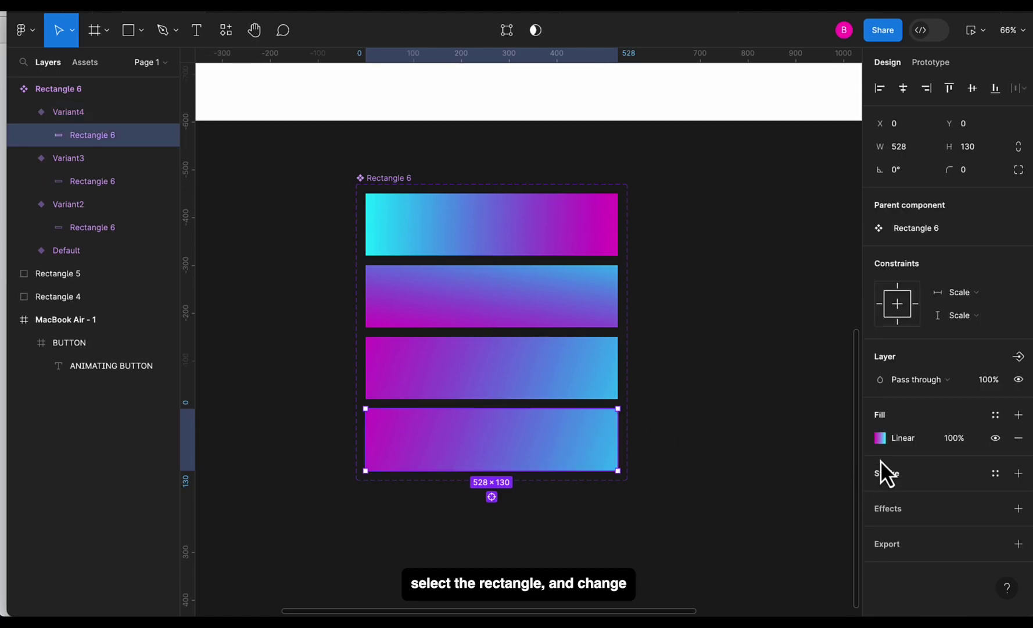
- Run Variant4's gradient diagonally from cyan at lower left to pink at upper right
left_click(880, 440)
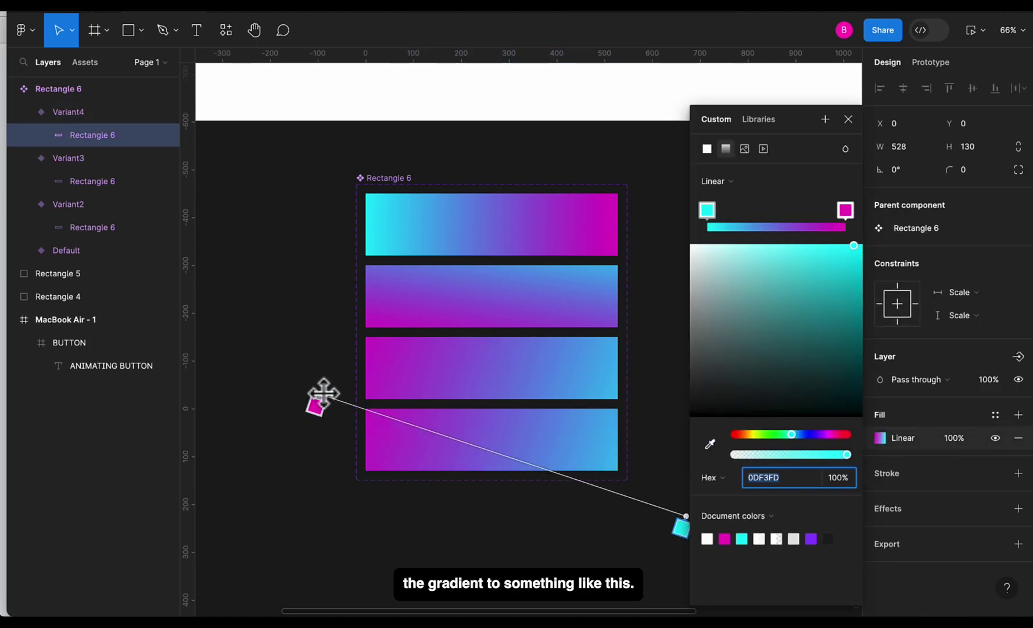
left_click_drag(324, 394, 560, 354)
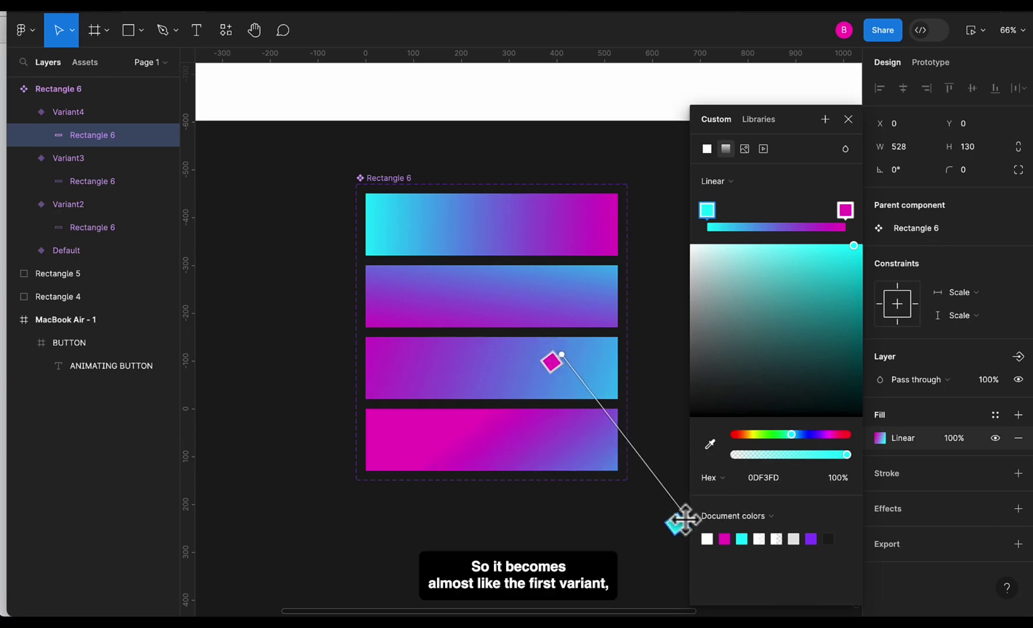
left_click_drag(684, 519, 333, 519)
mouse_move(560, 348)
left_mouse_down()
mouse_move(586, 313)
mouse_move(570, 347)
left_mouse_up()
left_click_drag(332, 520, 321, 547)
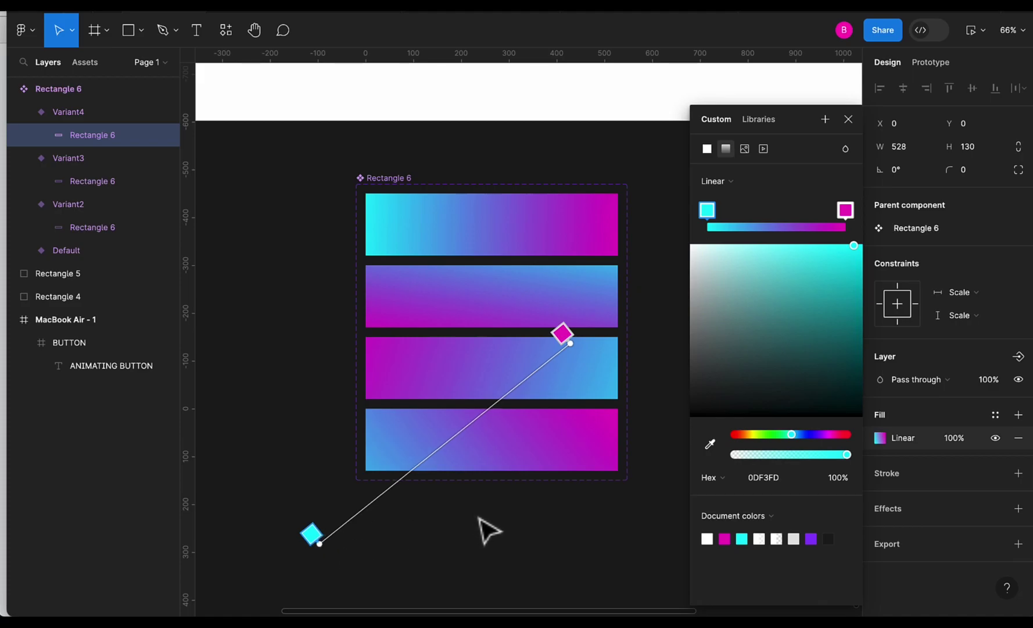
key("Escape")
- Close the colour editor and compare against the Default variant's rectangle
scroll(600, 473, "right", 3)
scroll(600, 473, "up", 2)
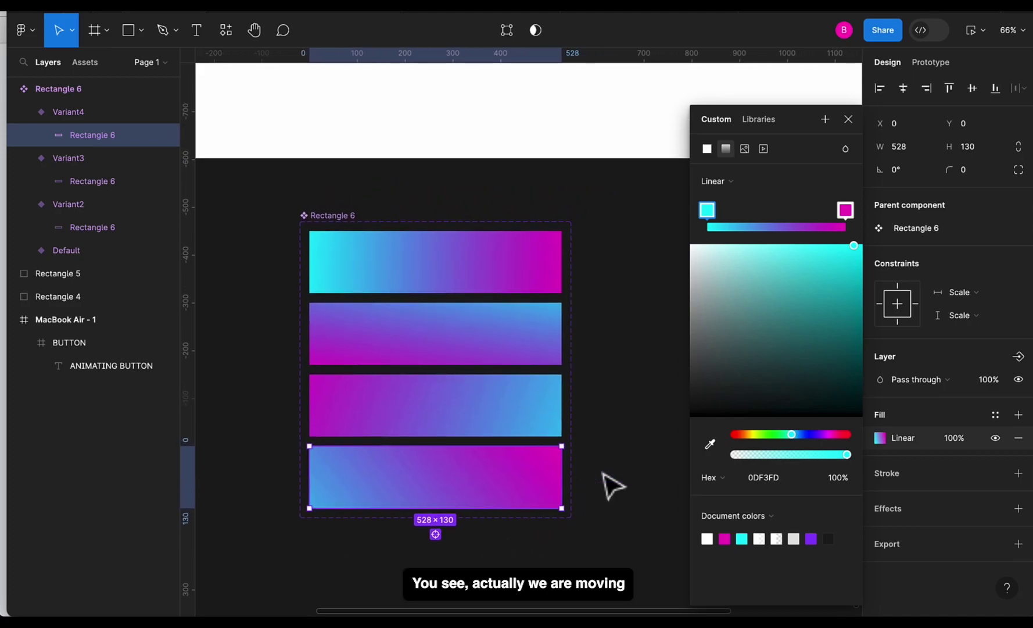
left_click(611, 485)
left_click(522, 294)
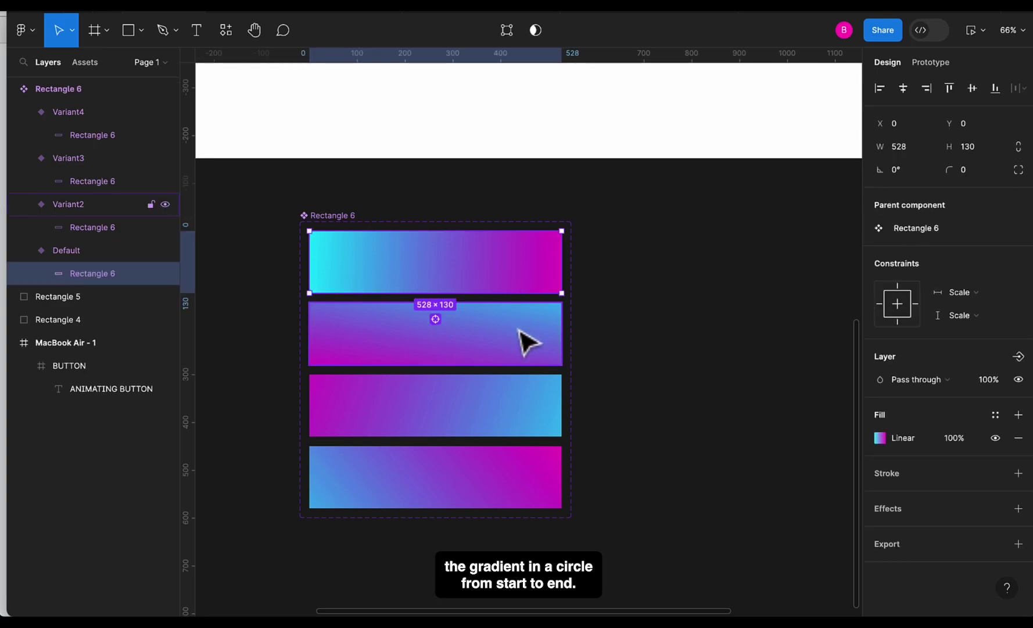
left_click(618, 318)
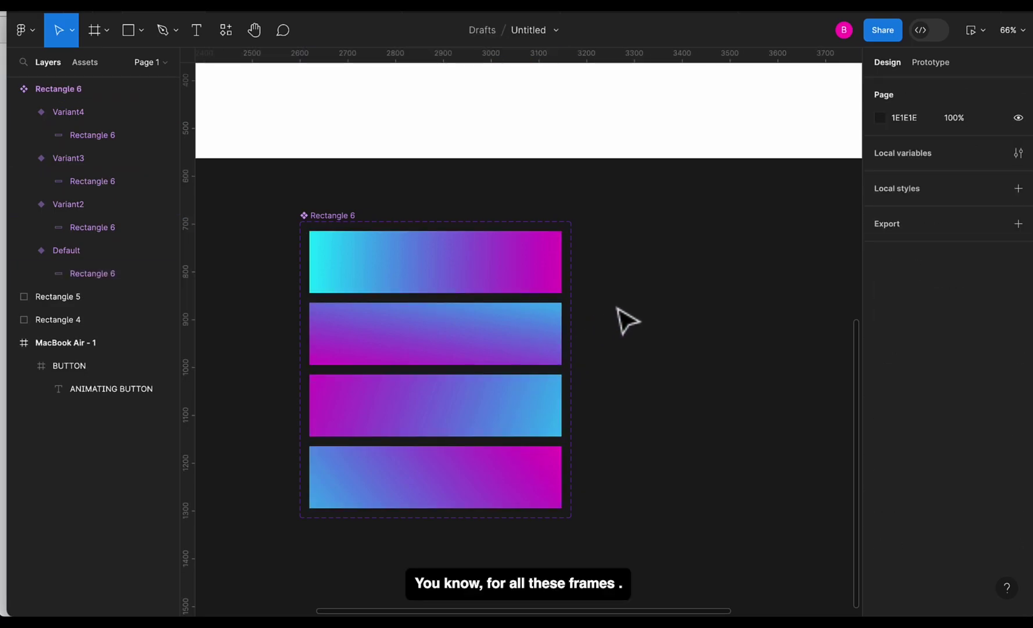
- In prototyping, connect Default to Variant2 with an After delay 1ms trigger
left_click(930, 63)
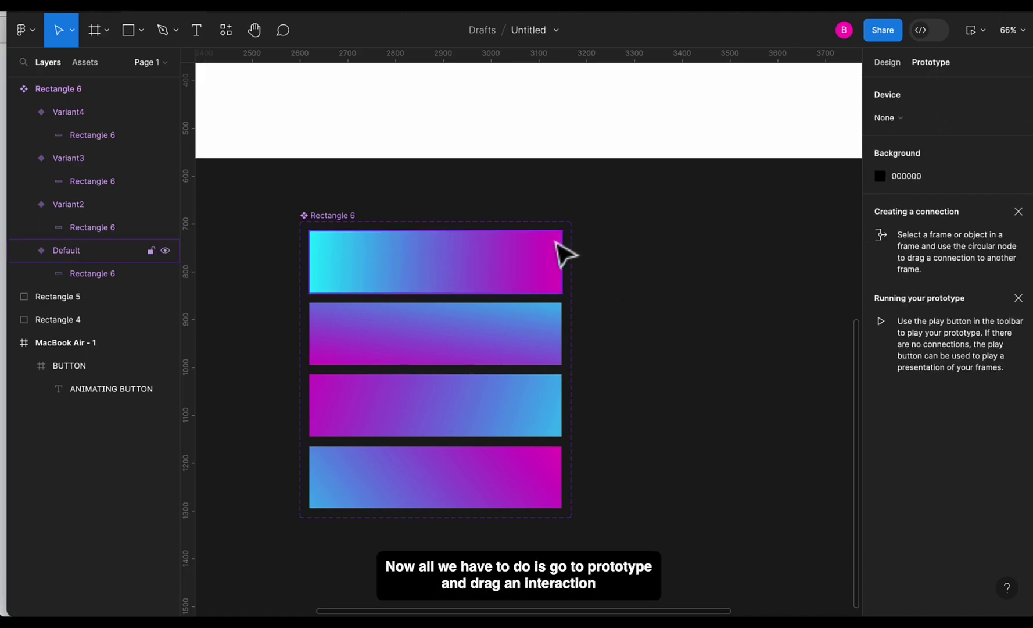
left_click(521, 245)
scroll(461, 326, "up", 5)
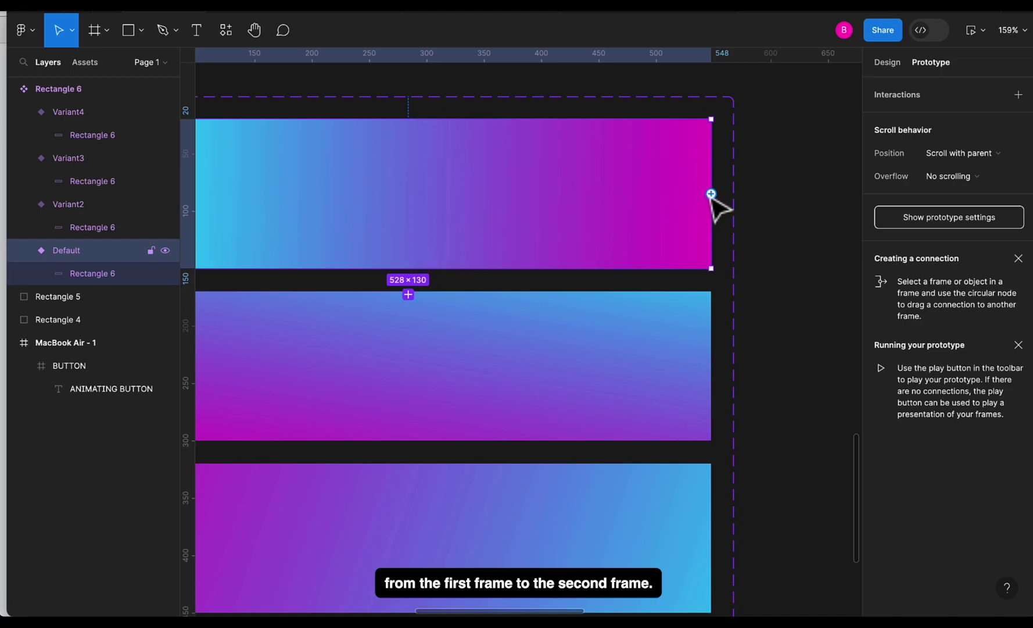
left_click_drag(710, 195, 677, 379)
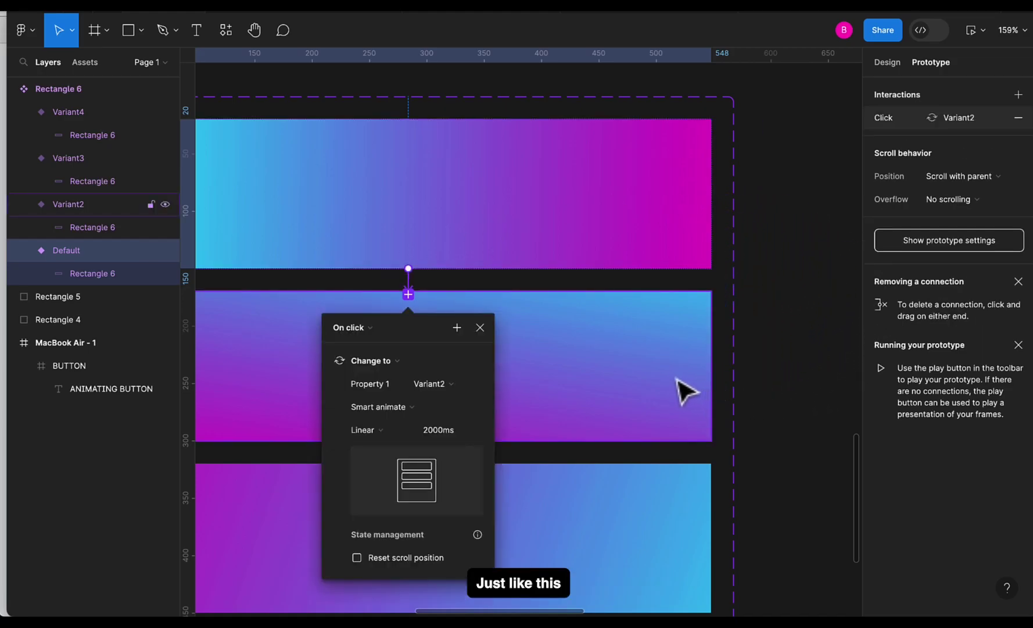
left_click(372, 328)
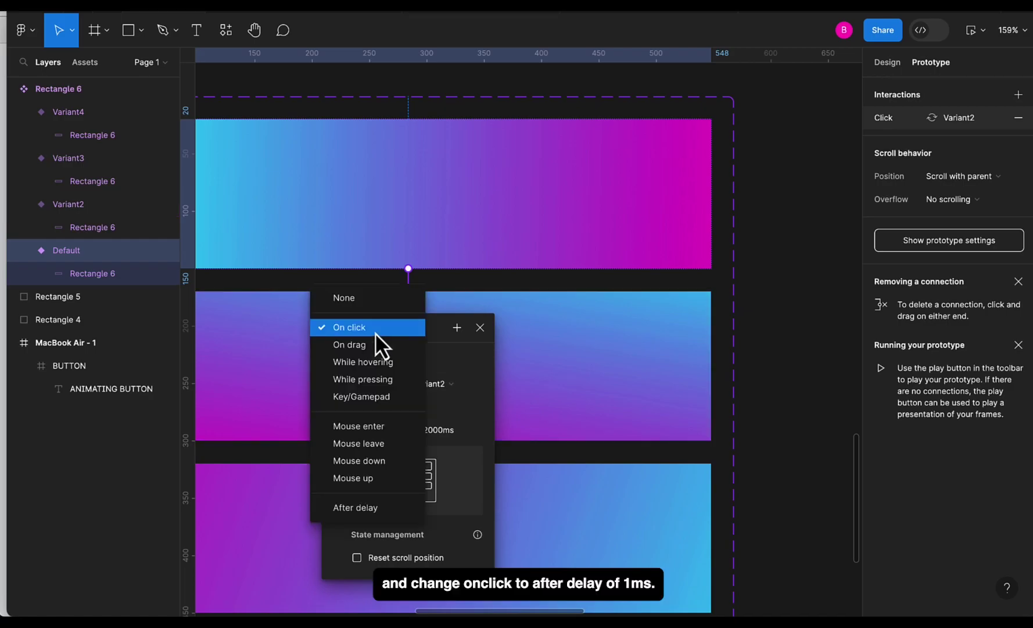
left_click(388, 506)
left_click(353, 353)
type("1")
key("Return")
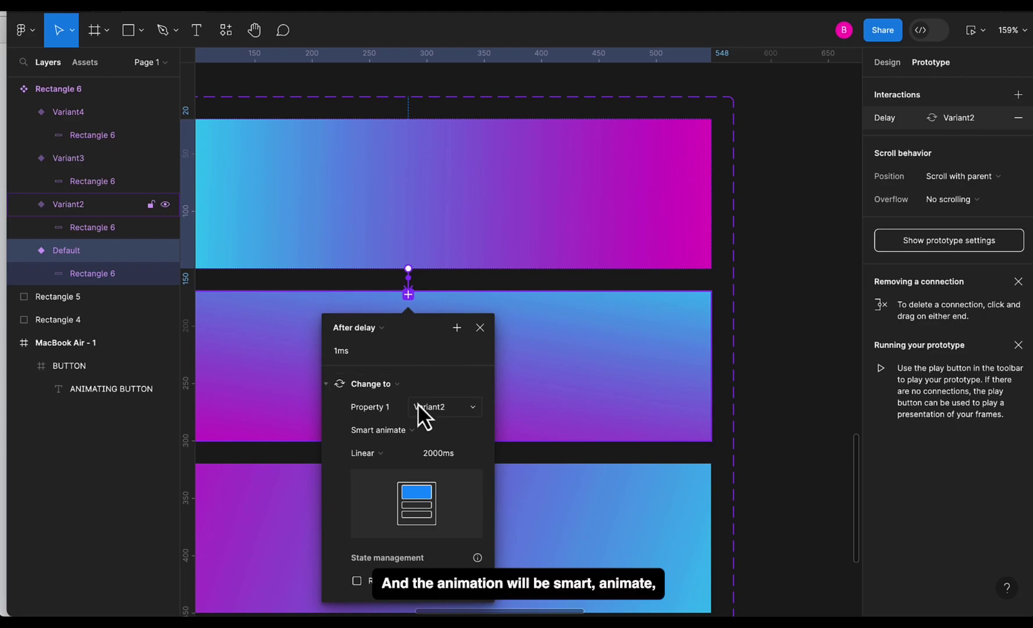
- Keep the transition as Smart animate with Linear easing, 2000ms
left_click(401, 433)
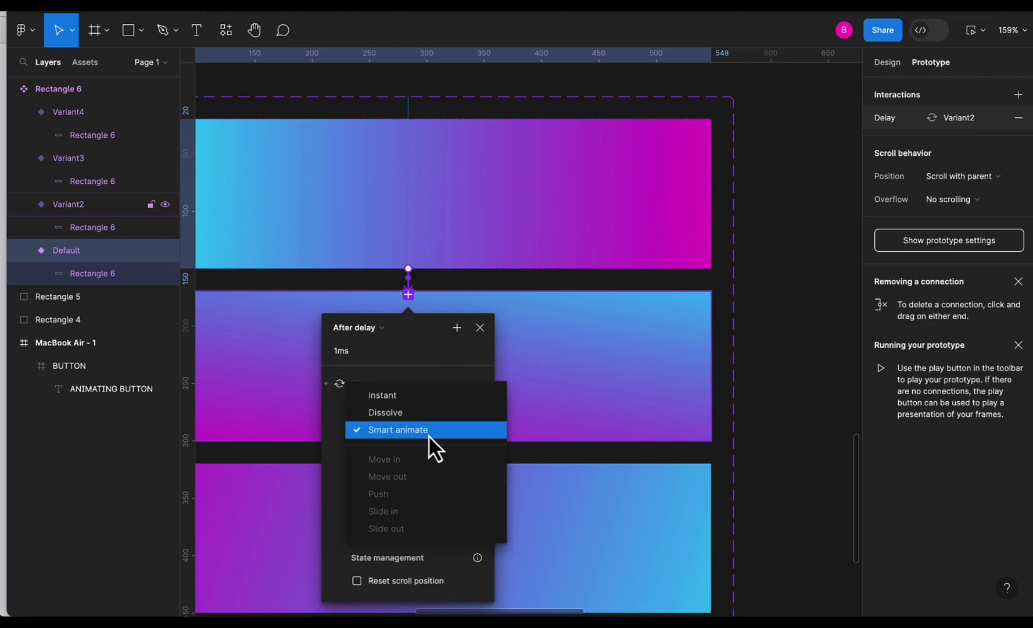
left_click(427, 434)
left_click(383, 455)
left_click(389, 455)
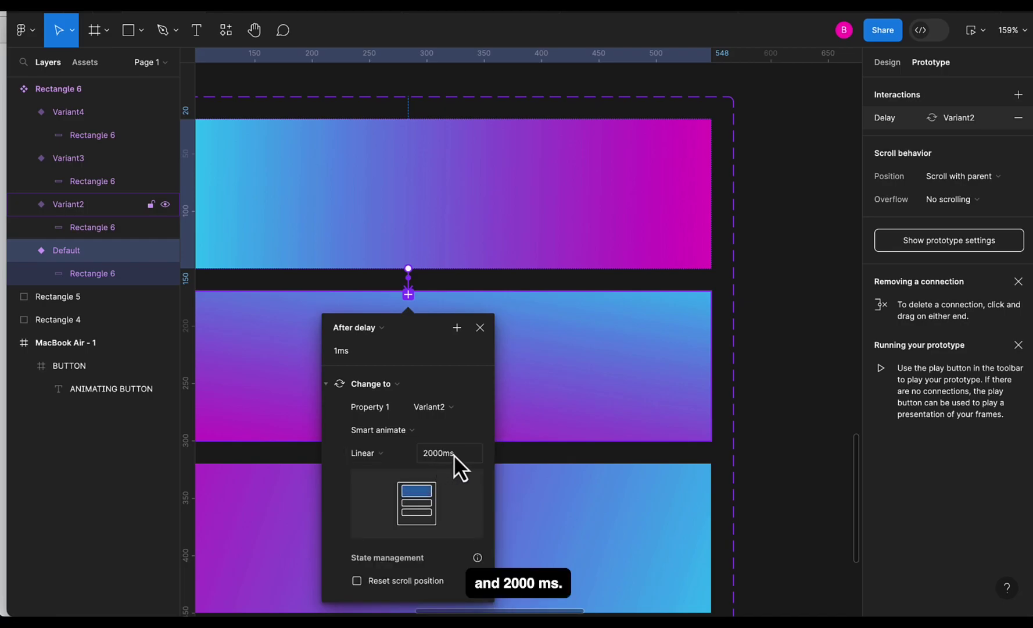
left_click(481, 344)
left_click(740, 338)
scroll(740, 338, "down", 5)
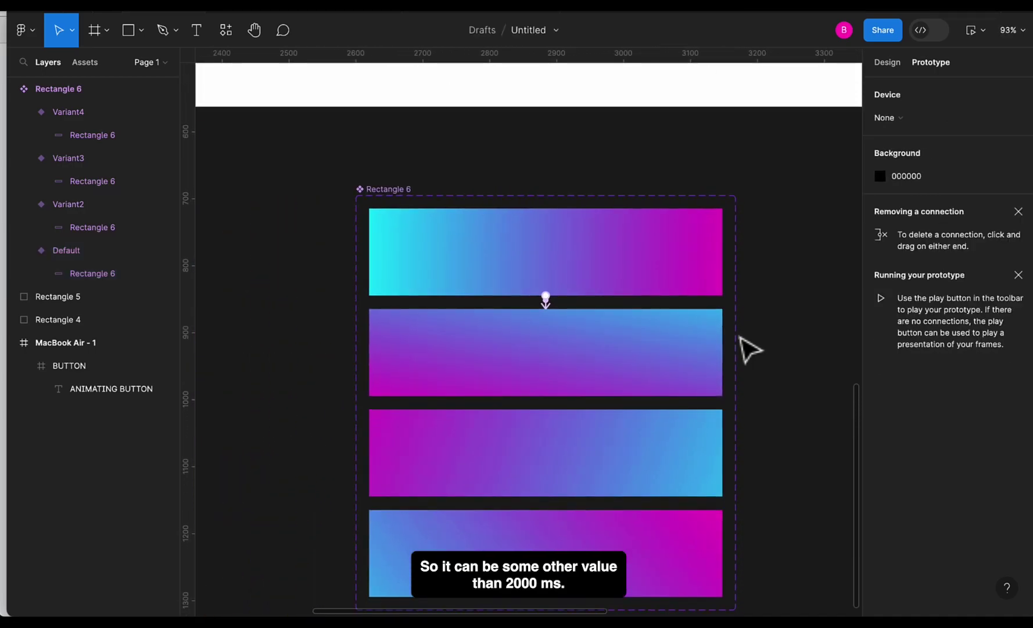
scroll(749, 349, "down", 2)
- Link Variant2 to Variant3 with an After delay 1ms interaction
left_click(619, 325)
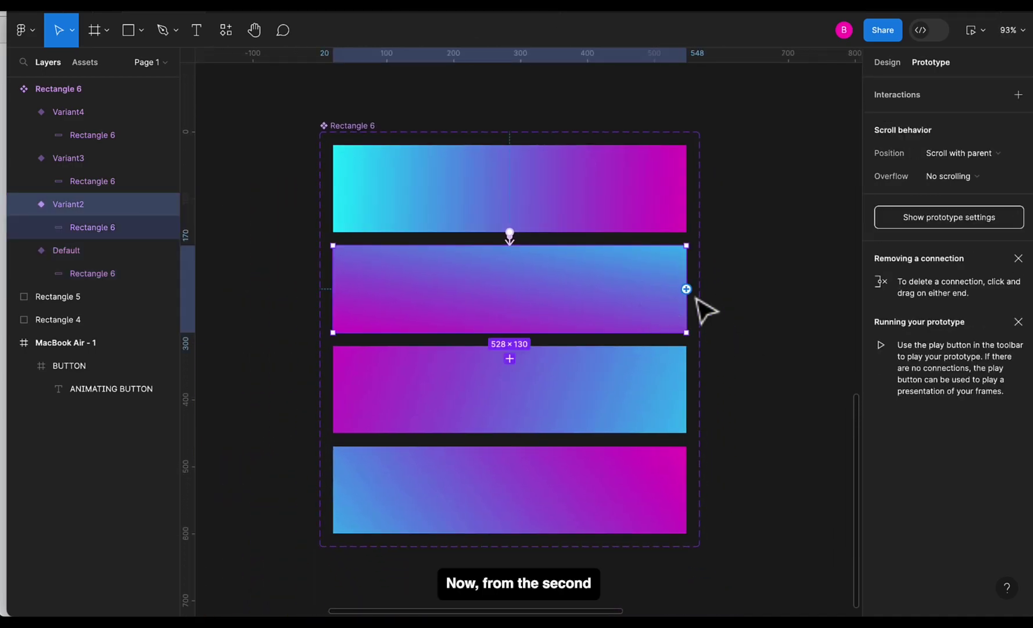
left_click_drag(686, 289, 672, 410)
left_click(465, 387)
left_click(457, 562)
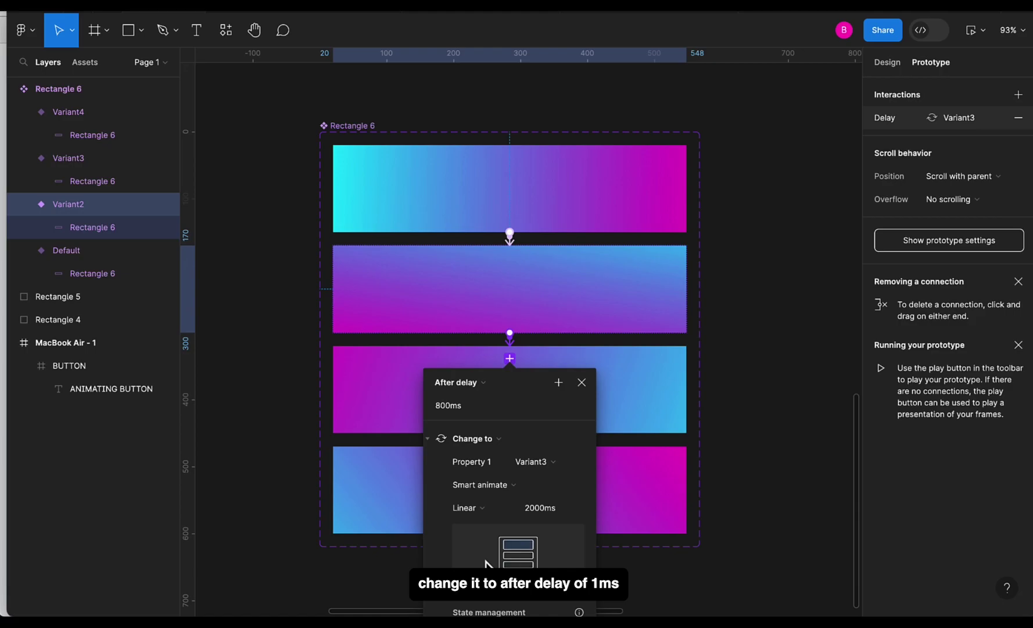
left_click(452, 410)
type("1")
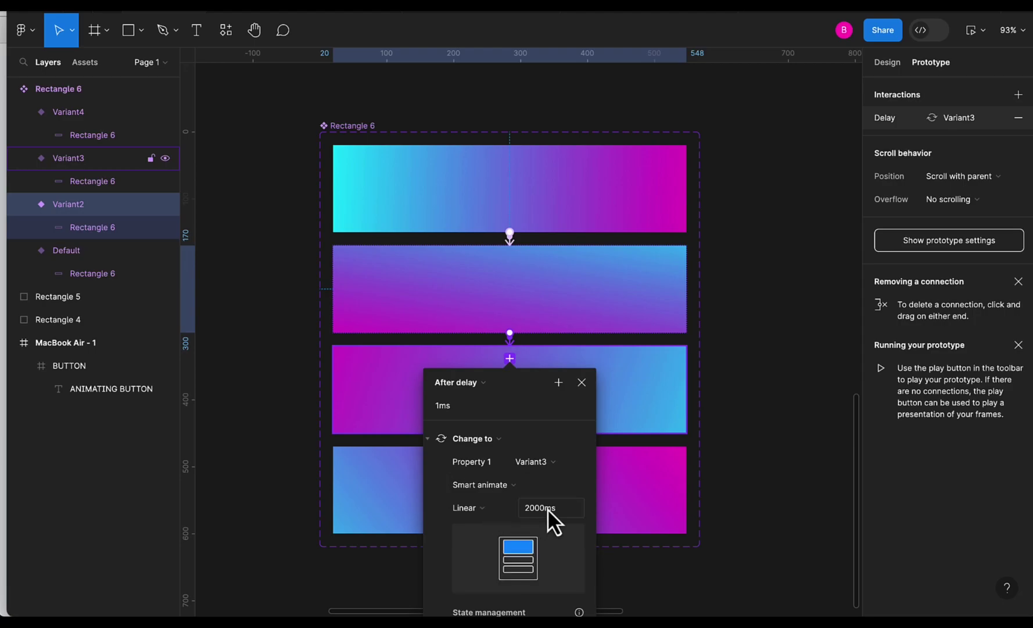
left_click(582, 381)
scroll(728, 375, "down", 4)
scroll(729, 375, "right", 3)
- Link Variant3 to Variant4 after a 1ms delay, keeping Smart animate
left_click(597, 314)
left_click_drag(616, 279, 587, 399)
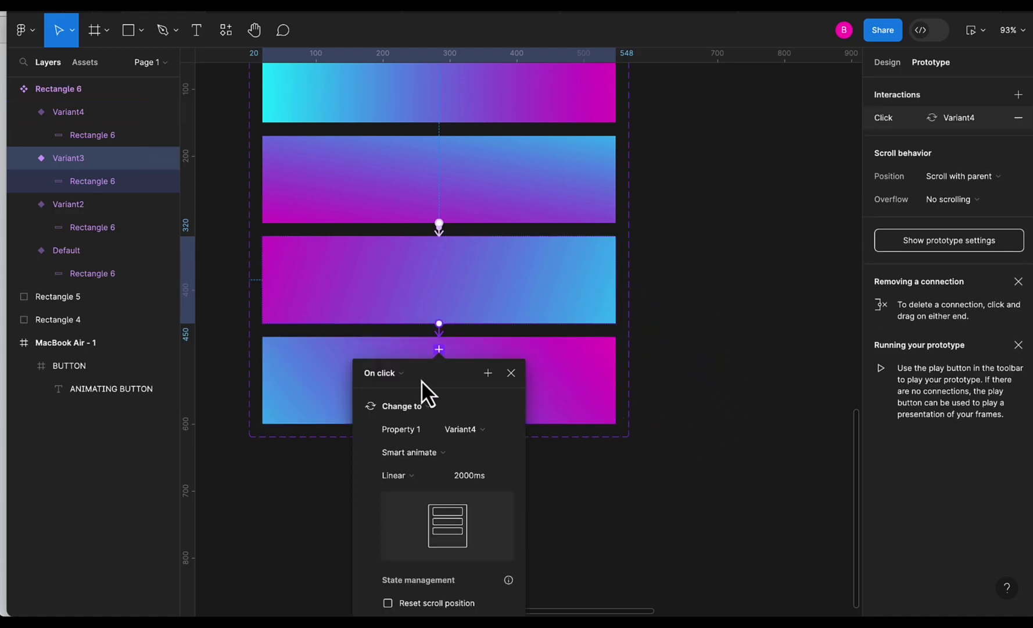
left_click(402, 372)
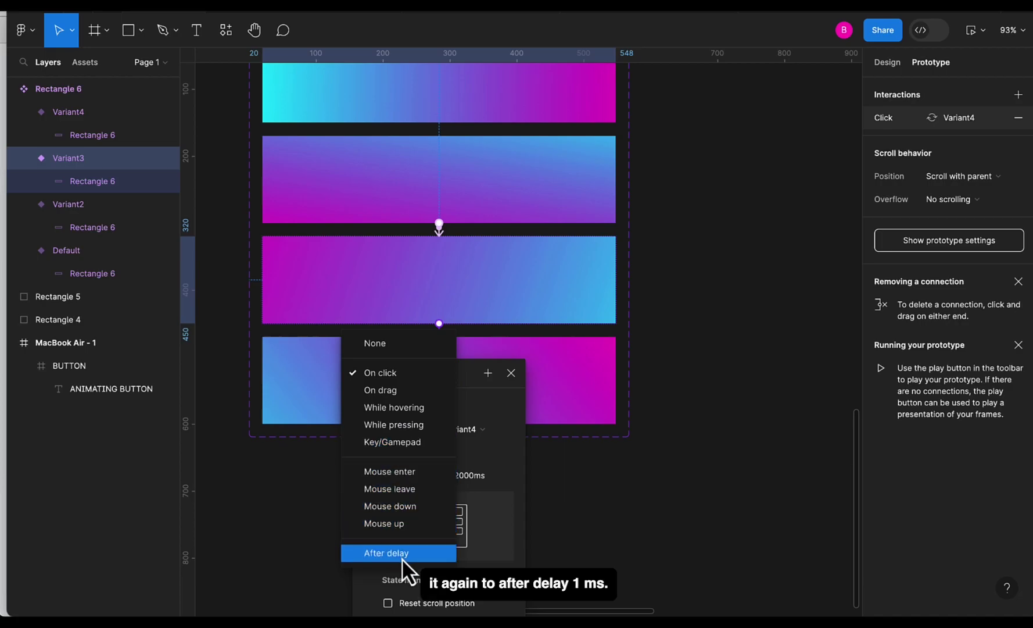
left_click(401, 555)
left_click(389, 397)
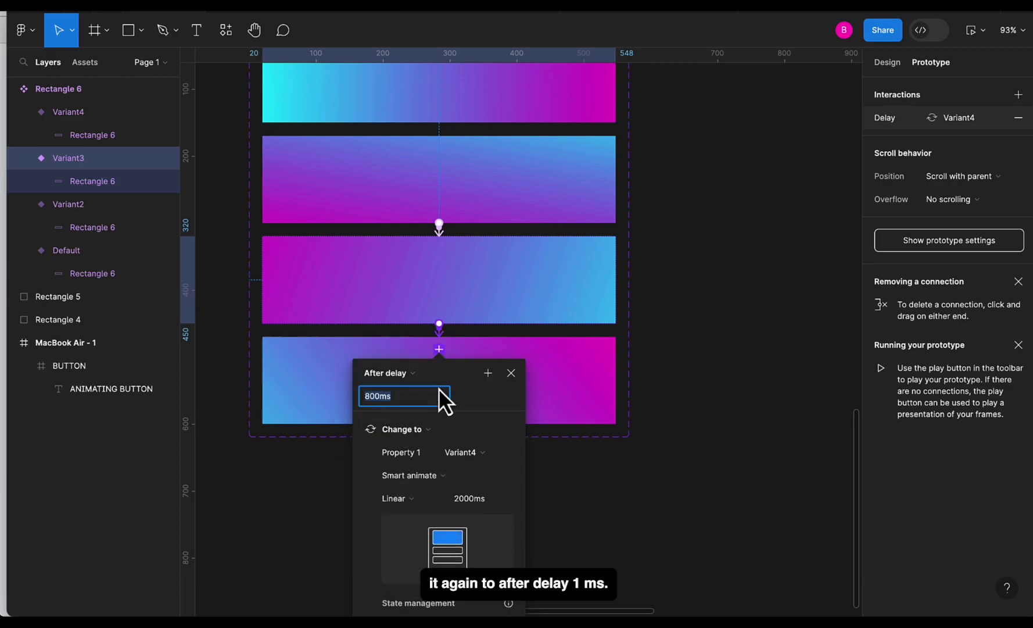
type("1")
key("Return")
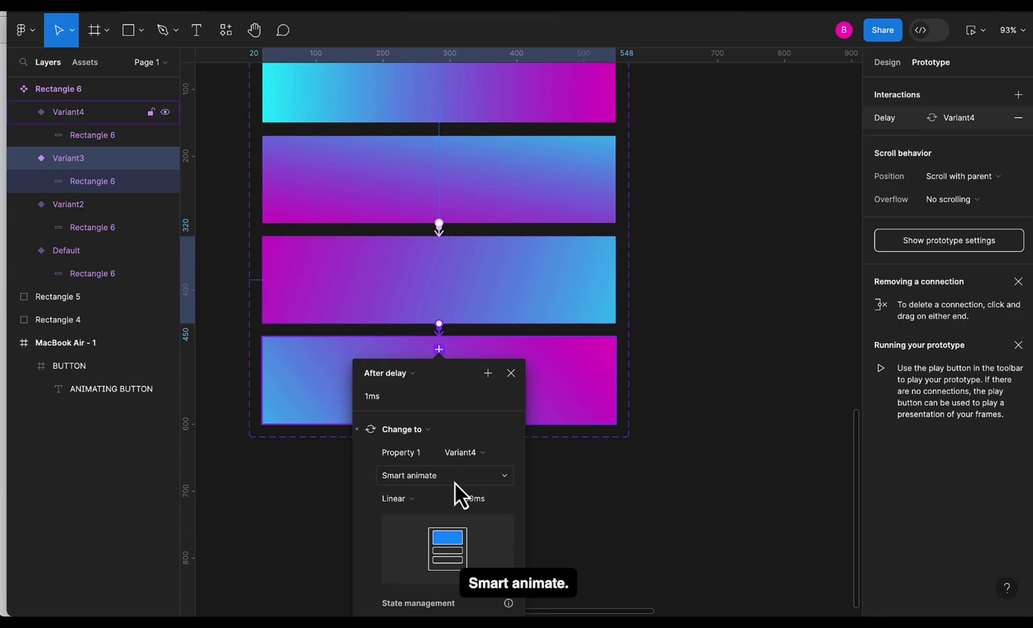
left_click(439, 482)
left_click(440, 481)
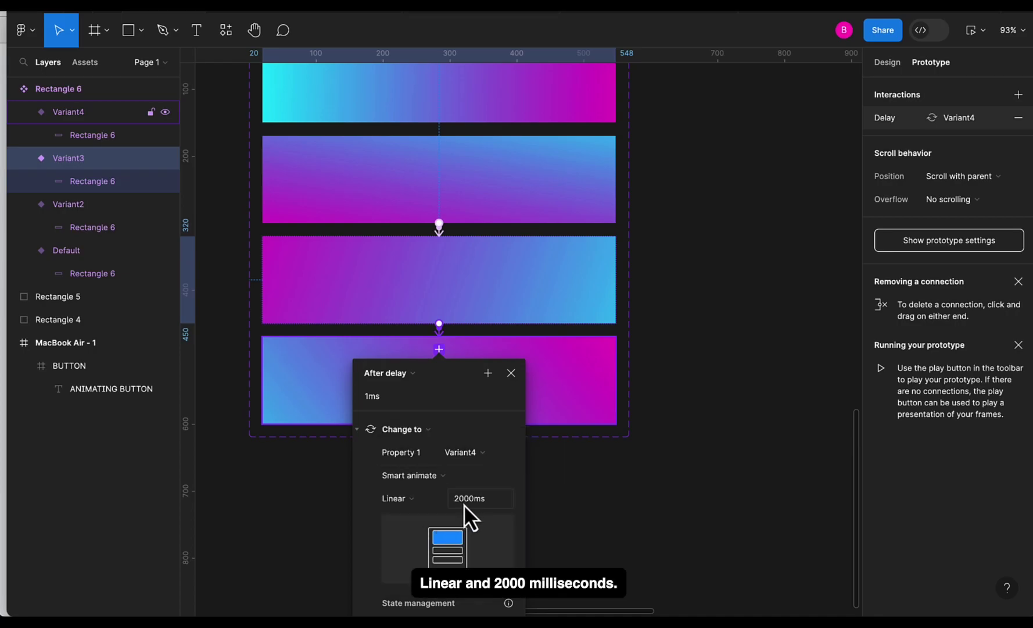
left_click(513, 377)
left_click(647, 374)
scroll(648, 373, "up", 3)
left_click(599, 451)
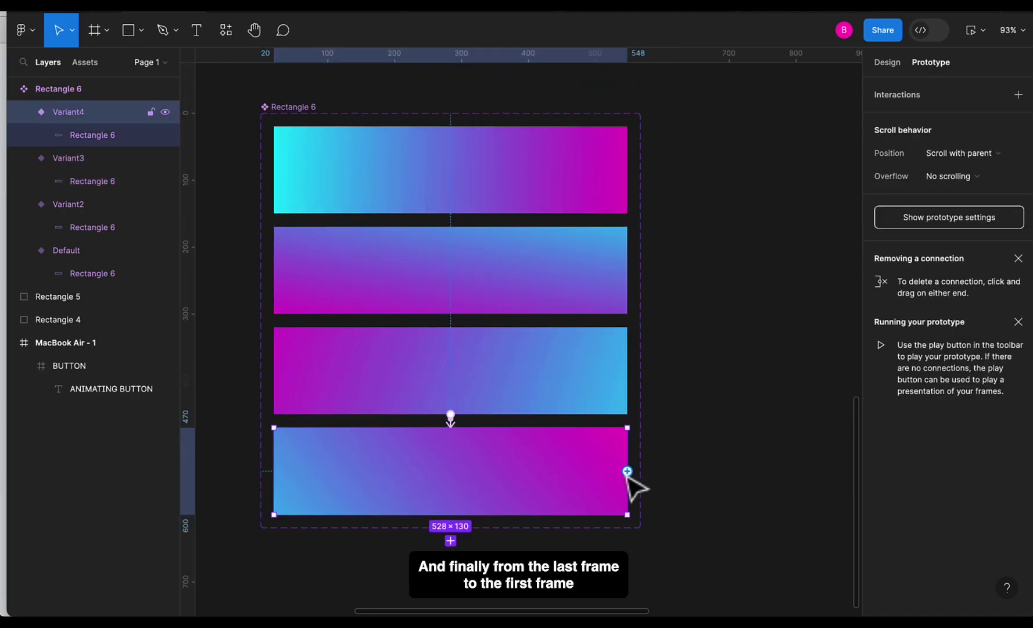
- Connect Variant4 back to Default with an After delay 1ms, Smart animate Linear 2000ms interaction
left_click_drag(627, 472, 615, 215)
left_click(391, 248)
left_click(432, 436)
left_click(396, 274)
type("1")
key("Return")
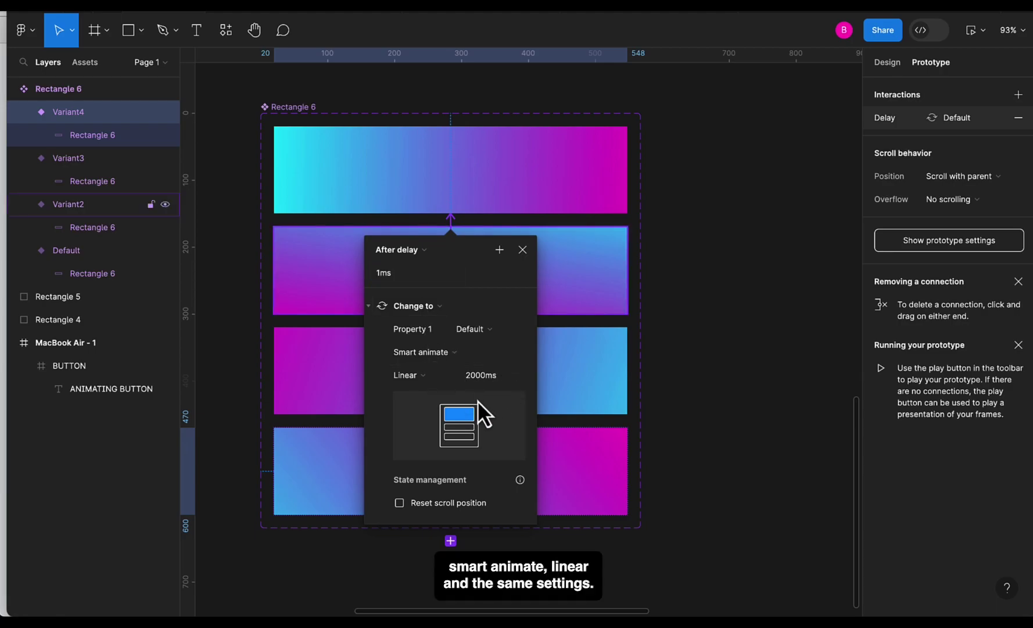
left_click(522, 254)
left_click(713, 277)
scroll(714, 277, "down", 5)
scroll(725, 290, "up", 5)
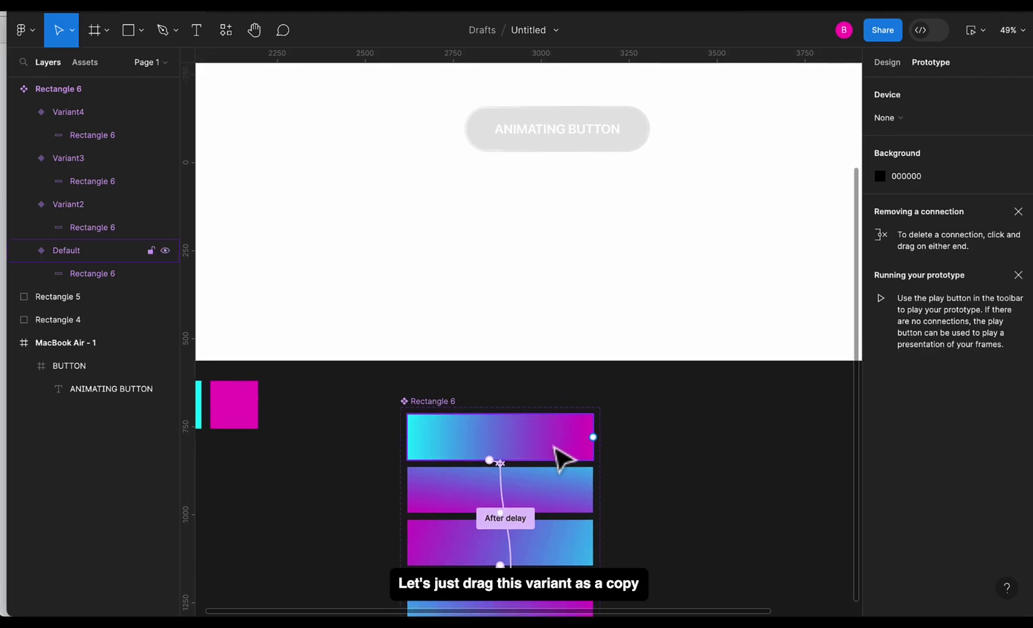
- Place a copy of the Default variant inside the BUTTON frame under the text
left_click(556, 447)
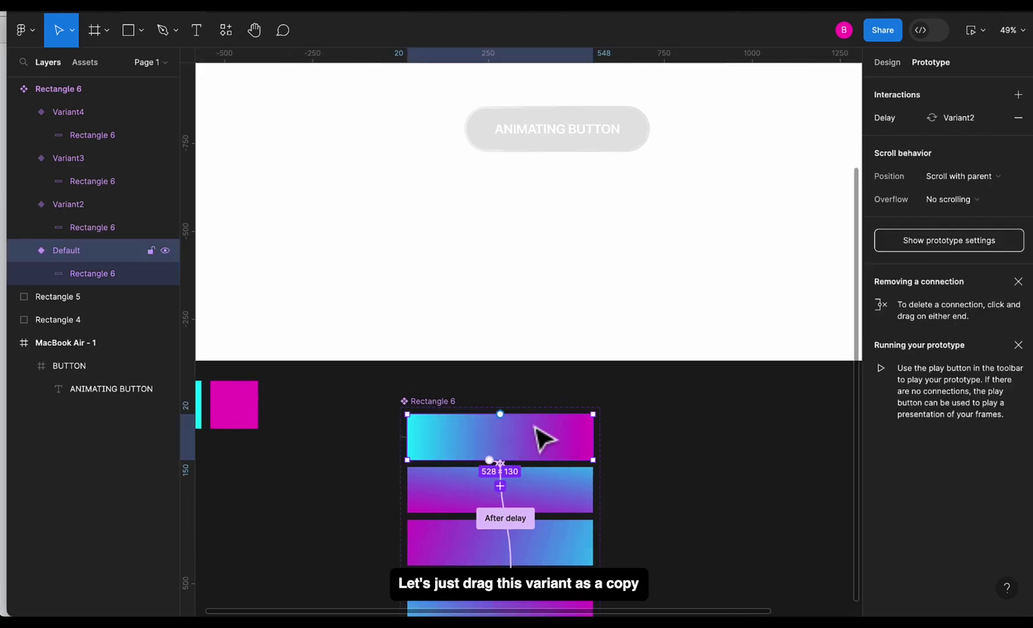
left_click_drag(531, 445, 575, 255)
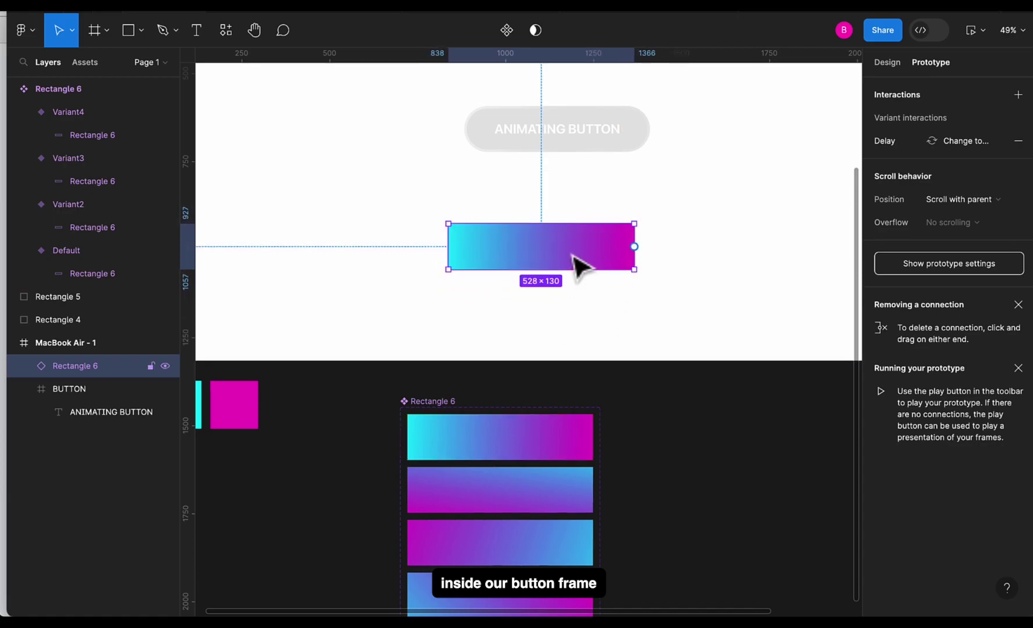
scroll(573, 255, "up", 4)
left_click_drag(552, 352, 572, 258)
- Reorder the gradient layer behind the ANIMATING BUTTON text
left_click_drag(102, 390, 101, 423)
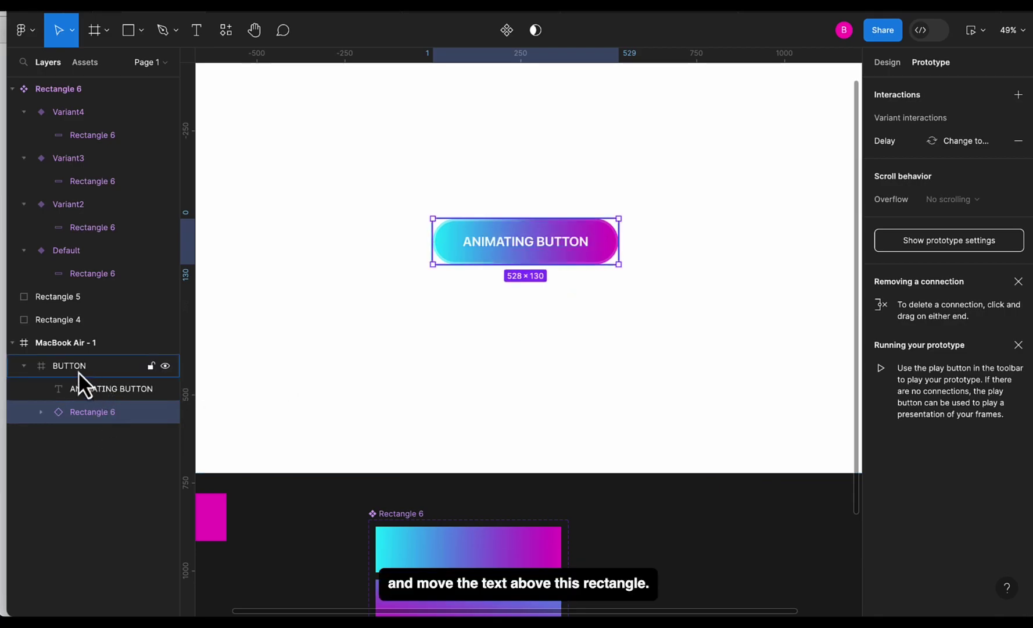
left_click(77, 372)
left_click(91, 389)
left_click(94, 411)
left_click(491, 299)
scroll(491, 302, "up", 3)
- Preview the MacBook Air - 1 frame's prototype to watch the animating button
left_click(432, 246)
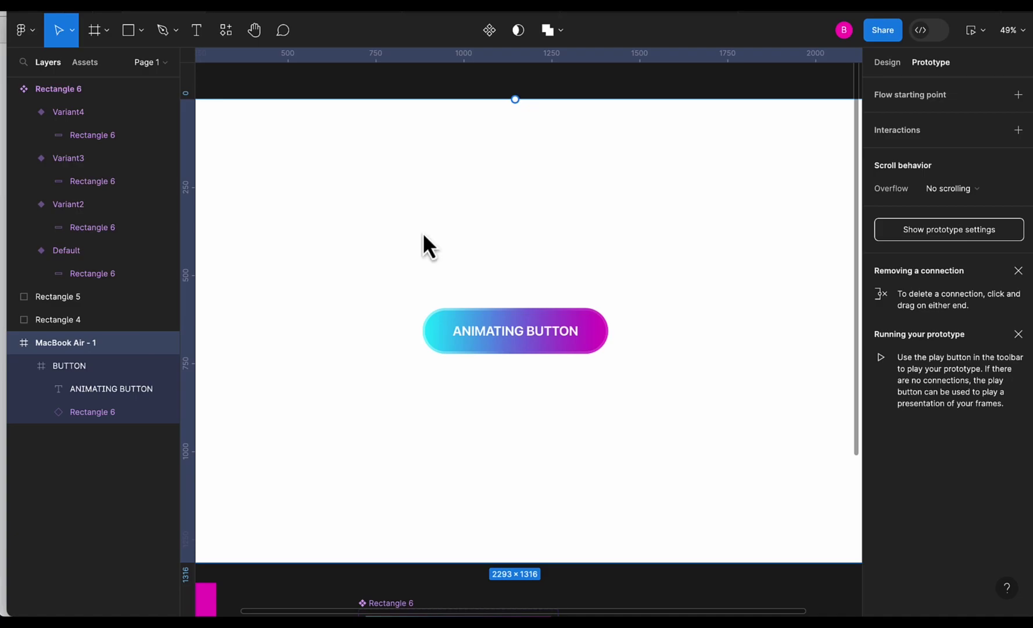
key("shift+space")
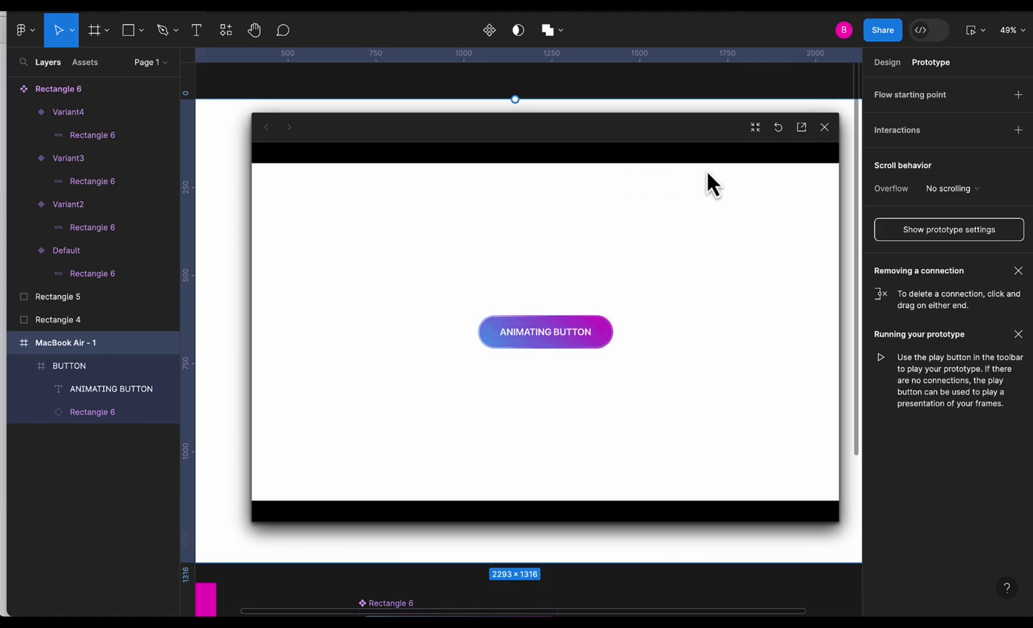
left_click(824, 127)
- Scale the BUTTON proportionally to about 1714×422 and preview the enlarged gradient animation
left_click(642, 289)
left_click_drag(635, 276, 364, 440)
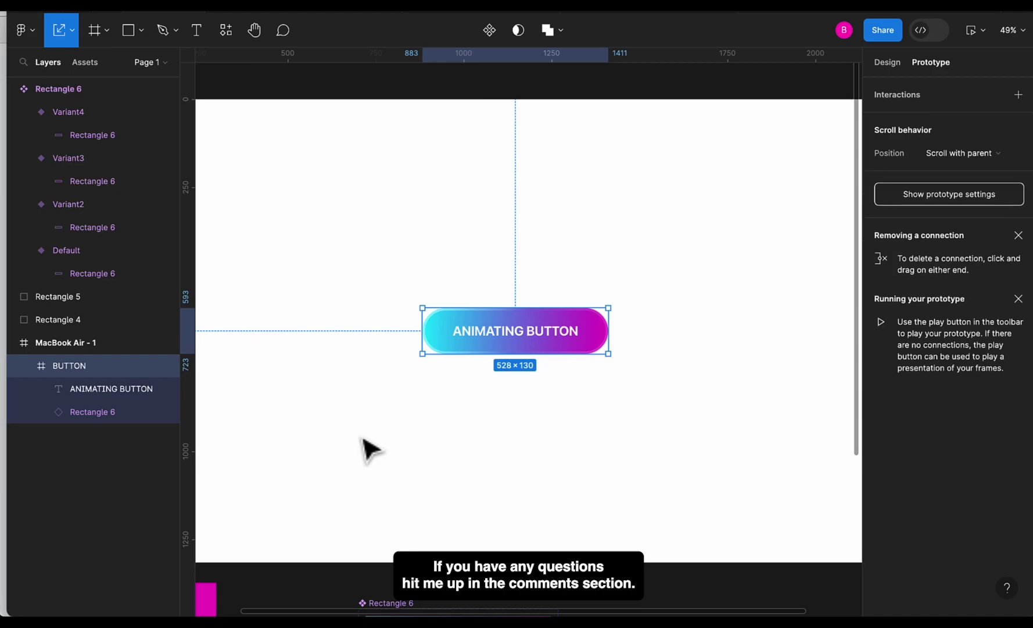
scroll(494, 372, "down", 3)
key("k")
left_click_drag(539, 342, 581, 316)
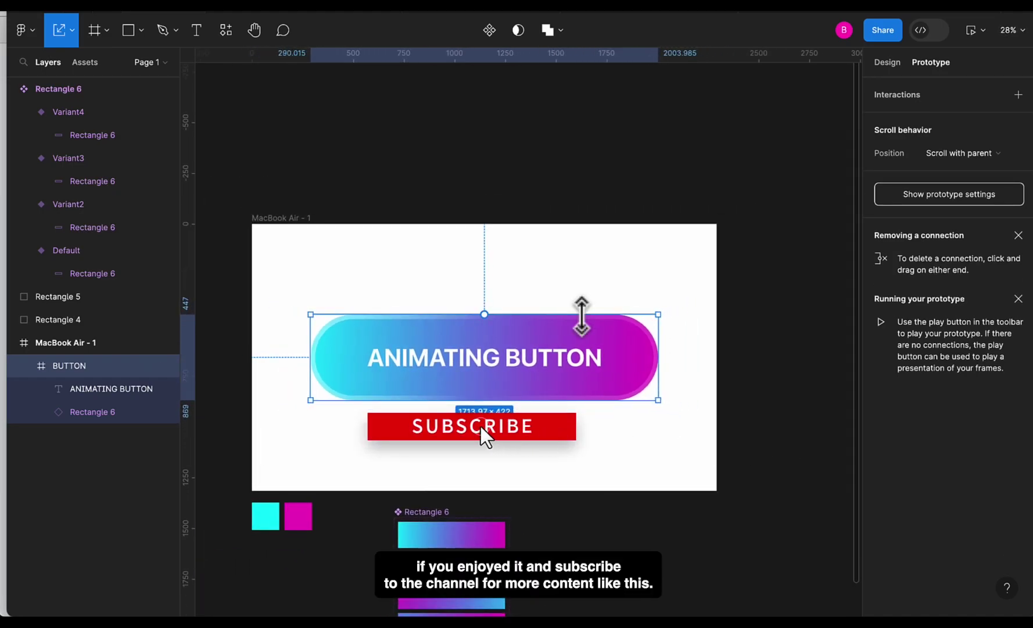
left_click(593, 286)
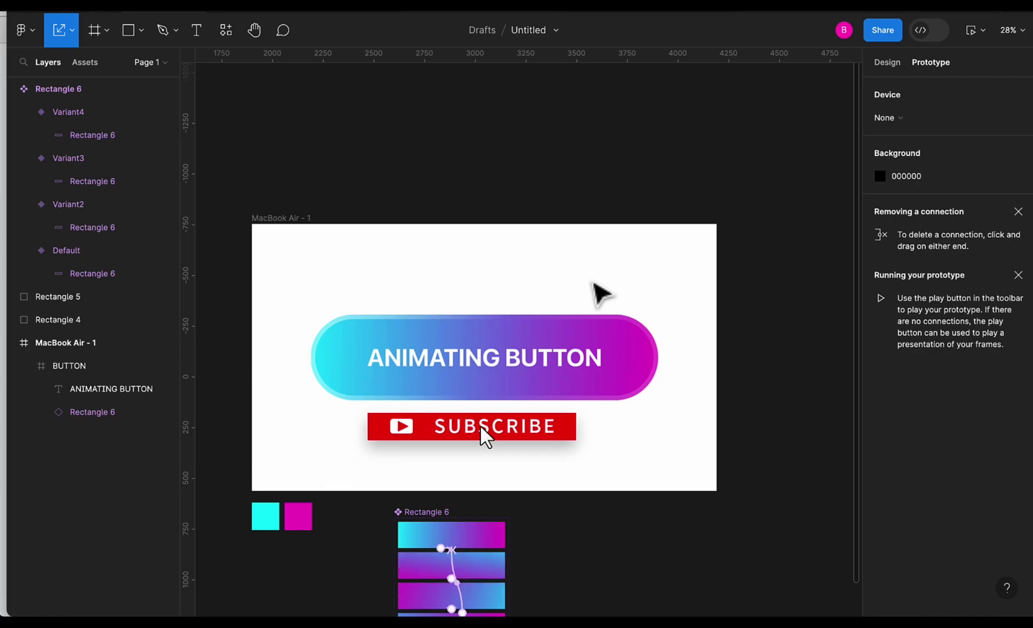
key("shift+space")
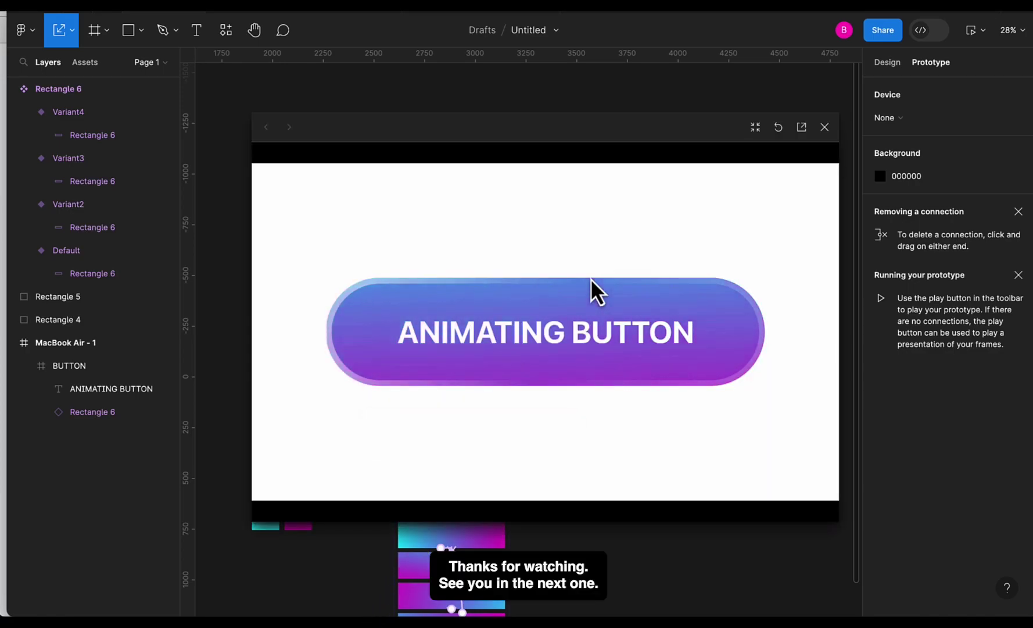